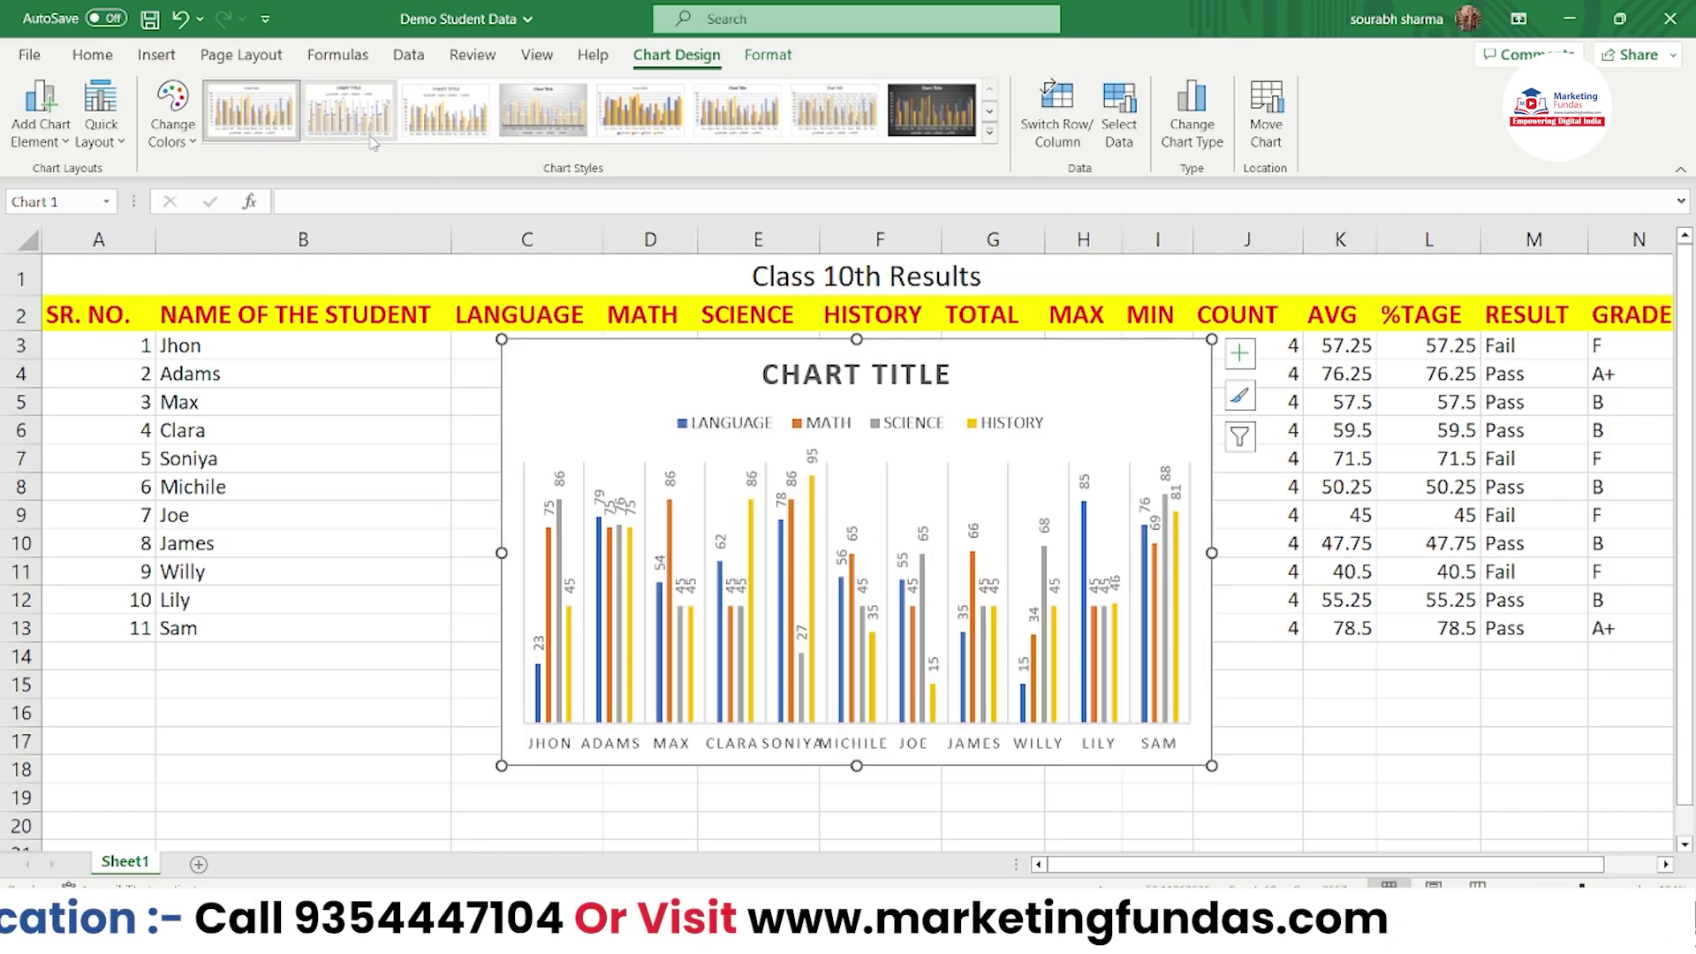
Step: Apply the dark-background style to the column chart and choose the first palette of the Colorful group
left_click(989, 118)
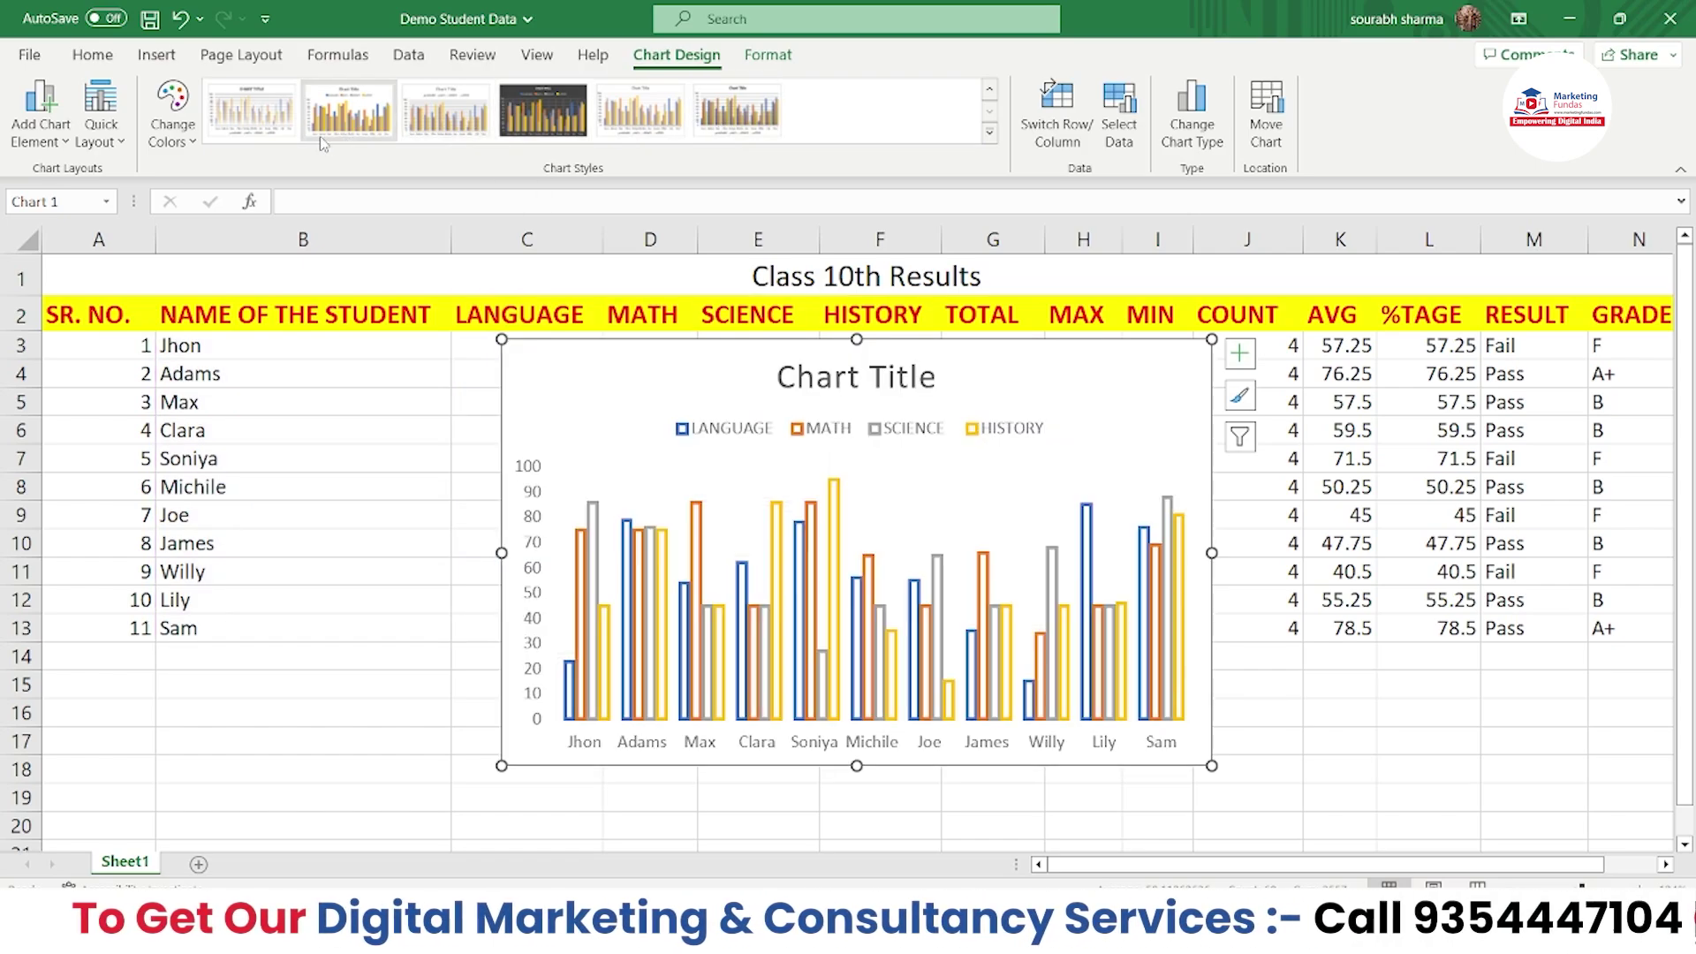
left_click(991, 94)
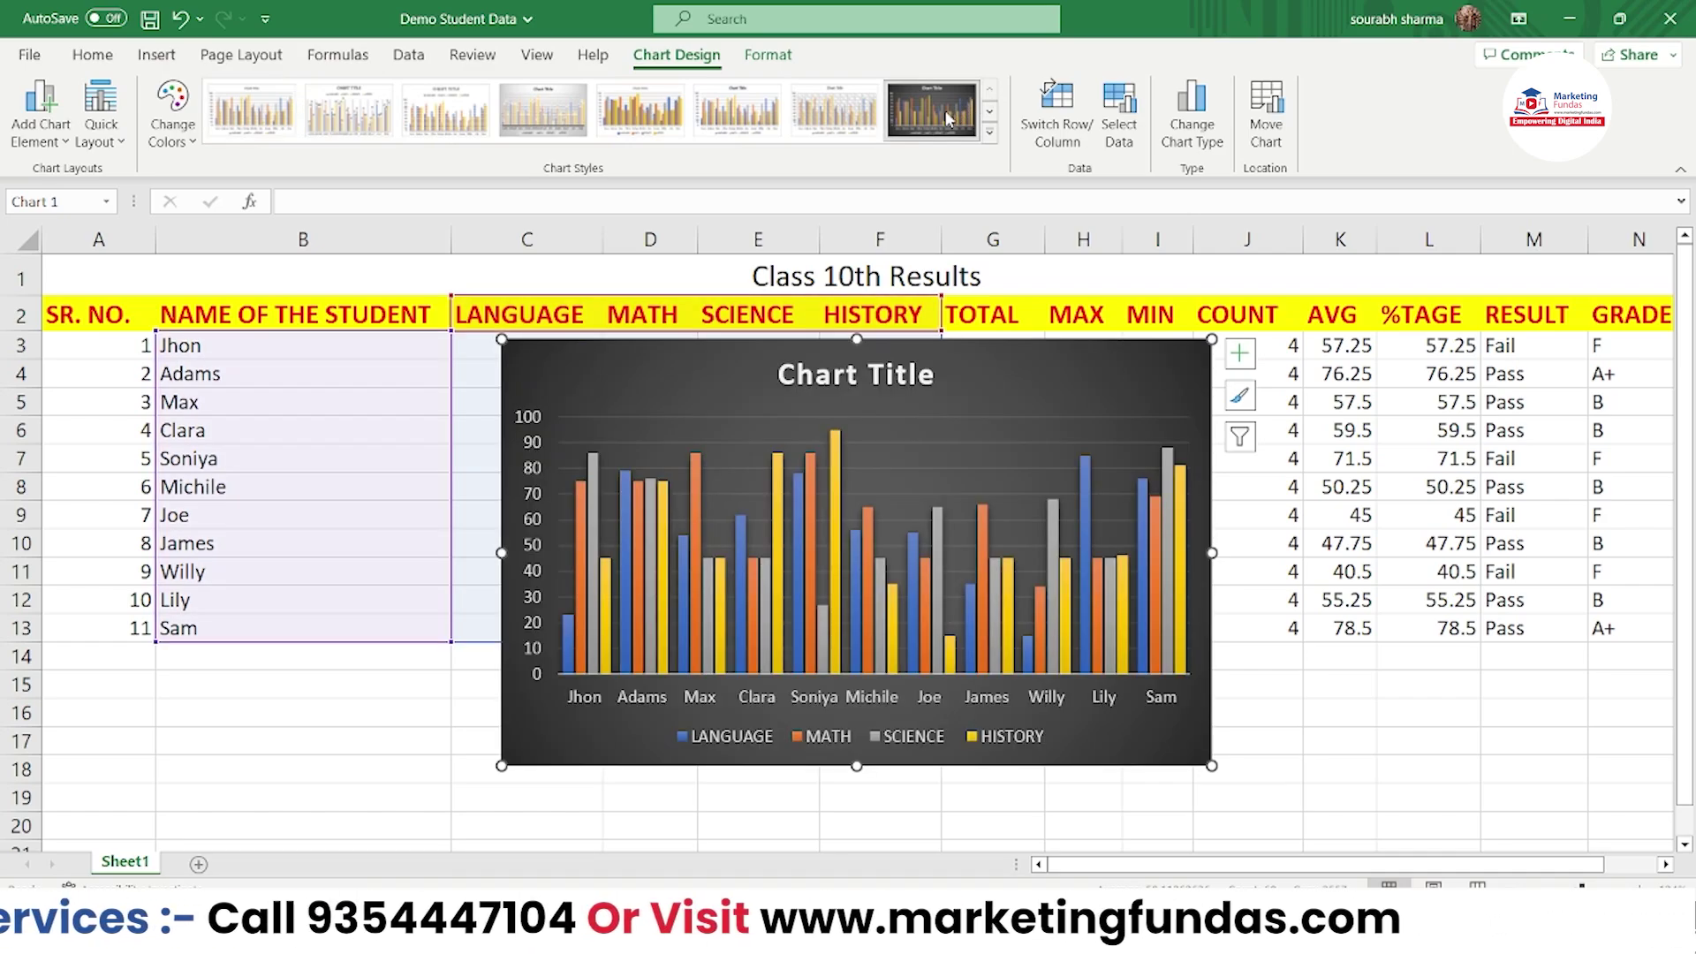
left_click(947, 119)
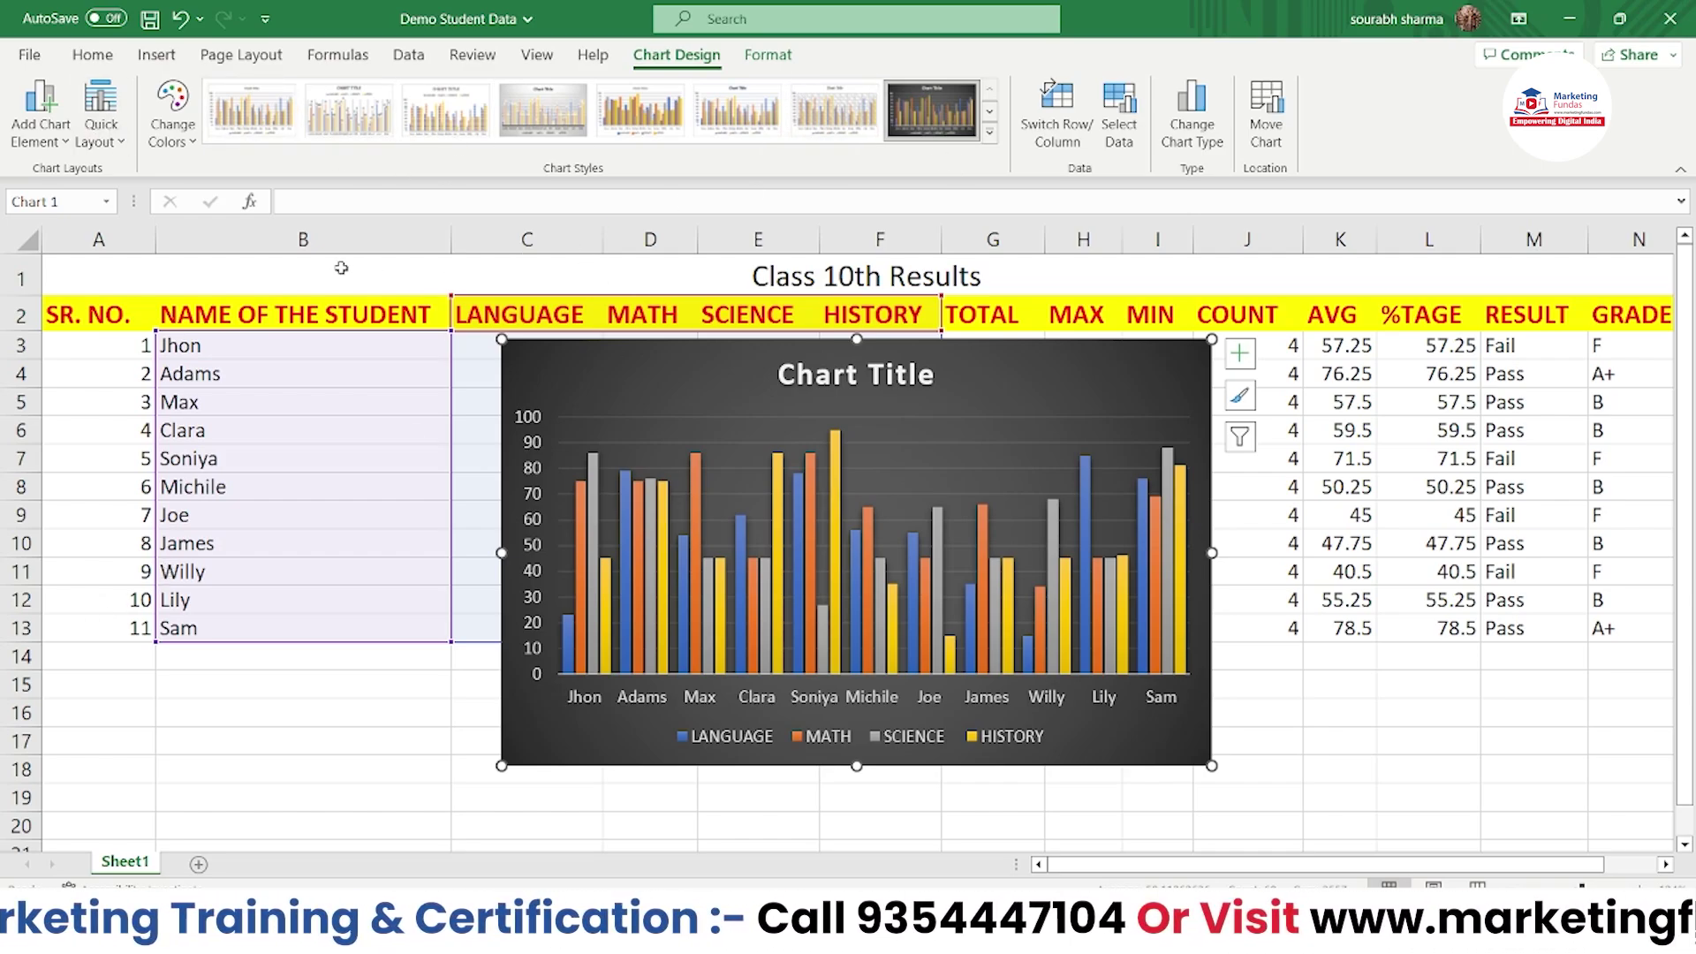
left_click(169, 139)
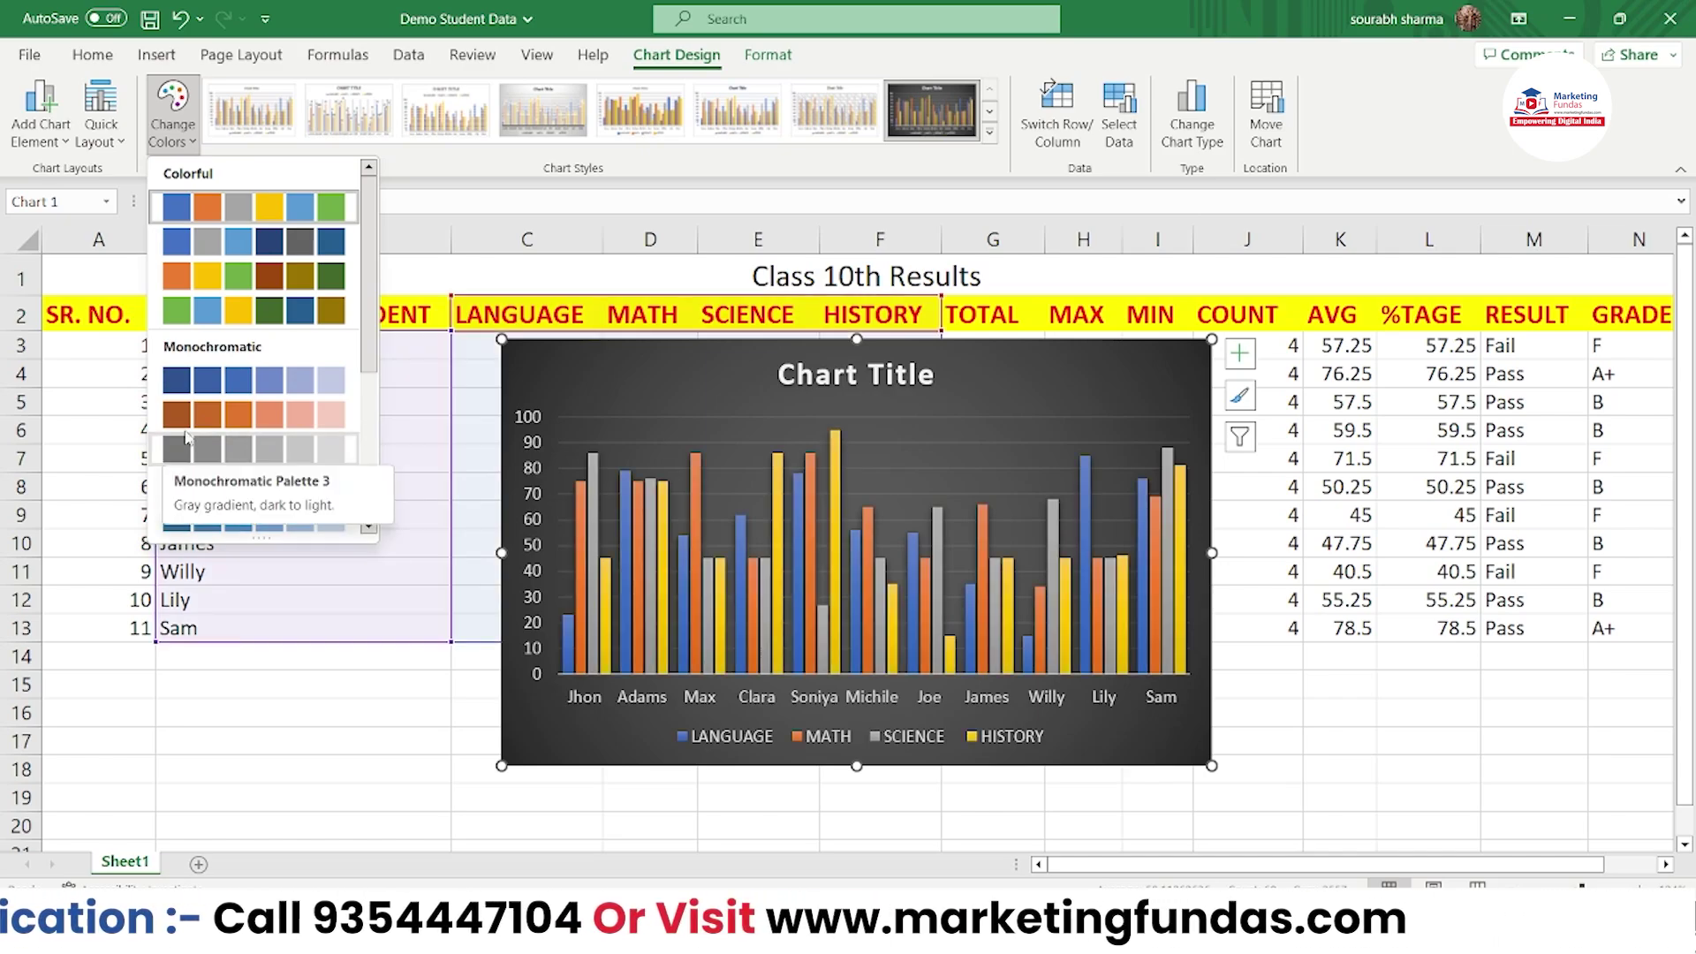
left_click(189, 212)
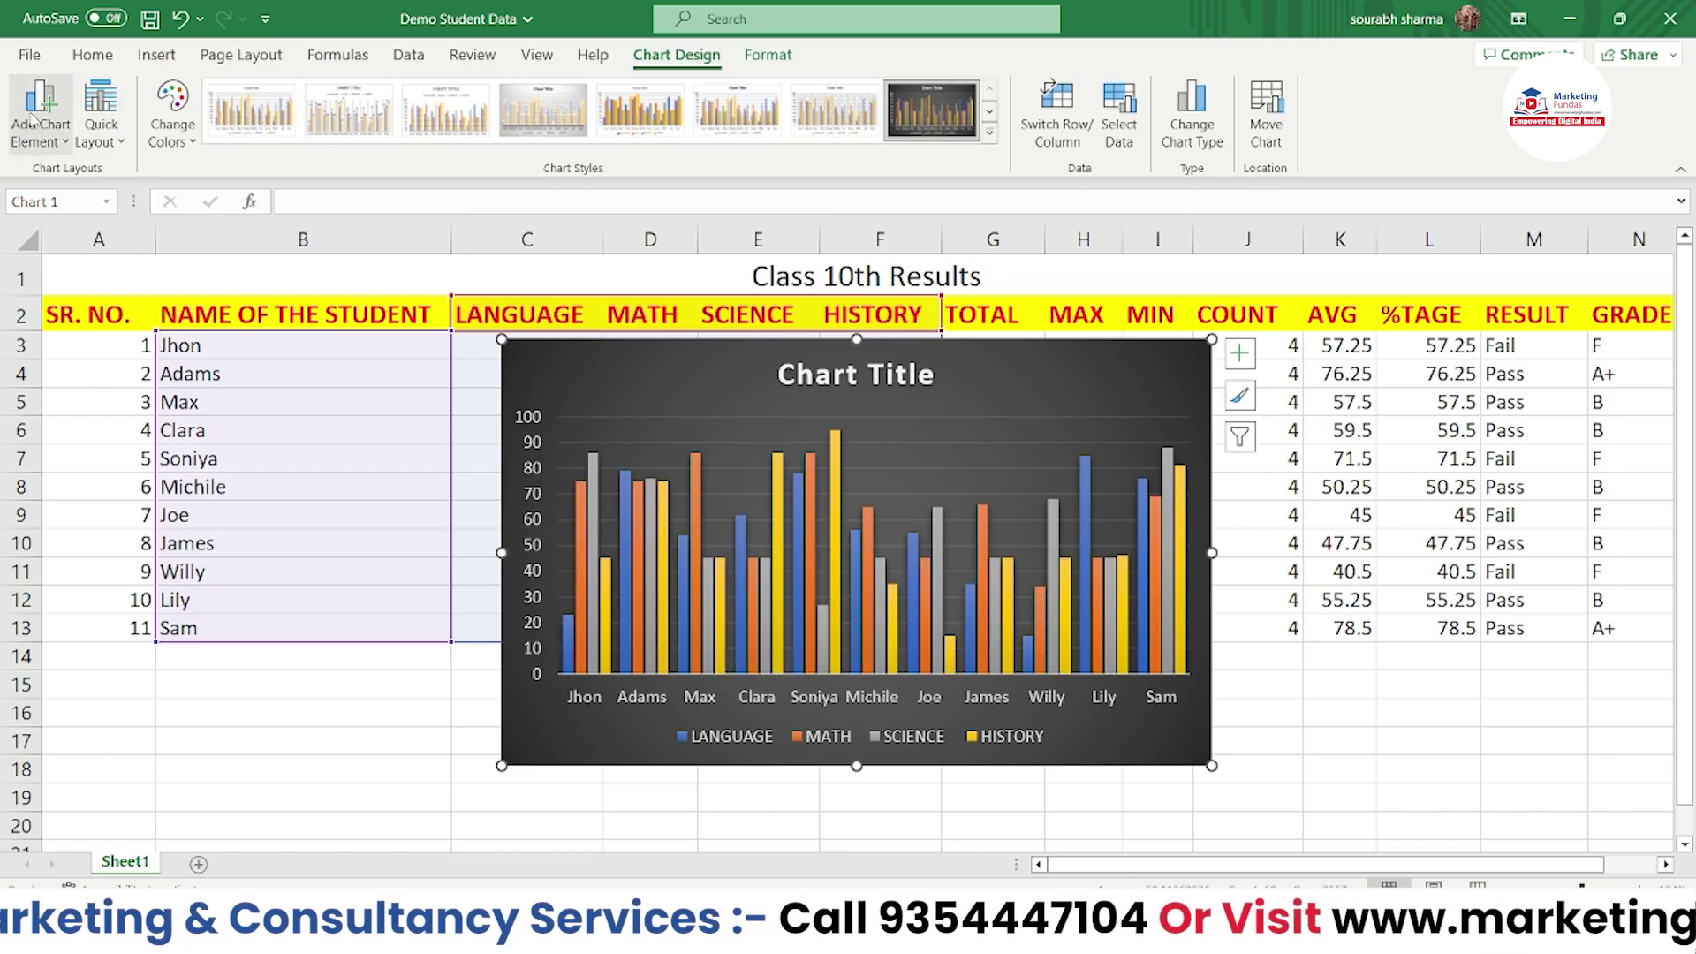
Step: Try adding a primary horizontal axis title to the chart and remove it again
left_click(44, 136)
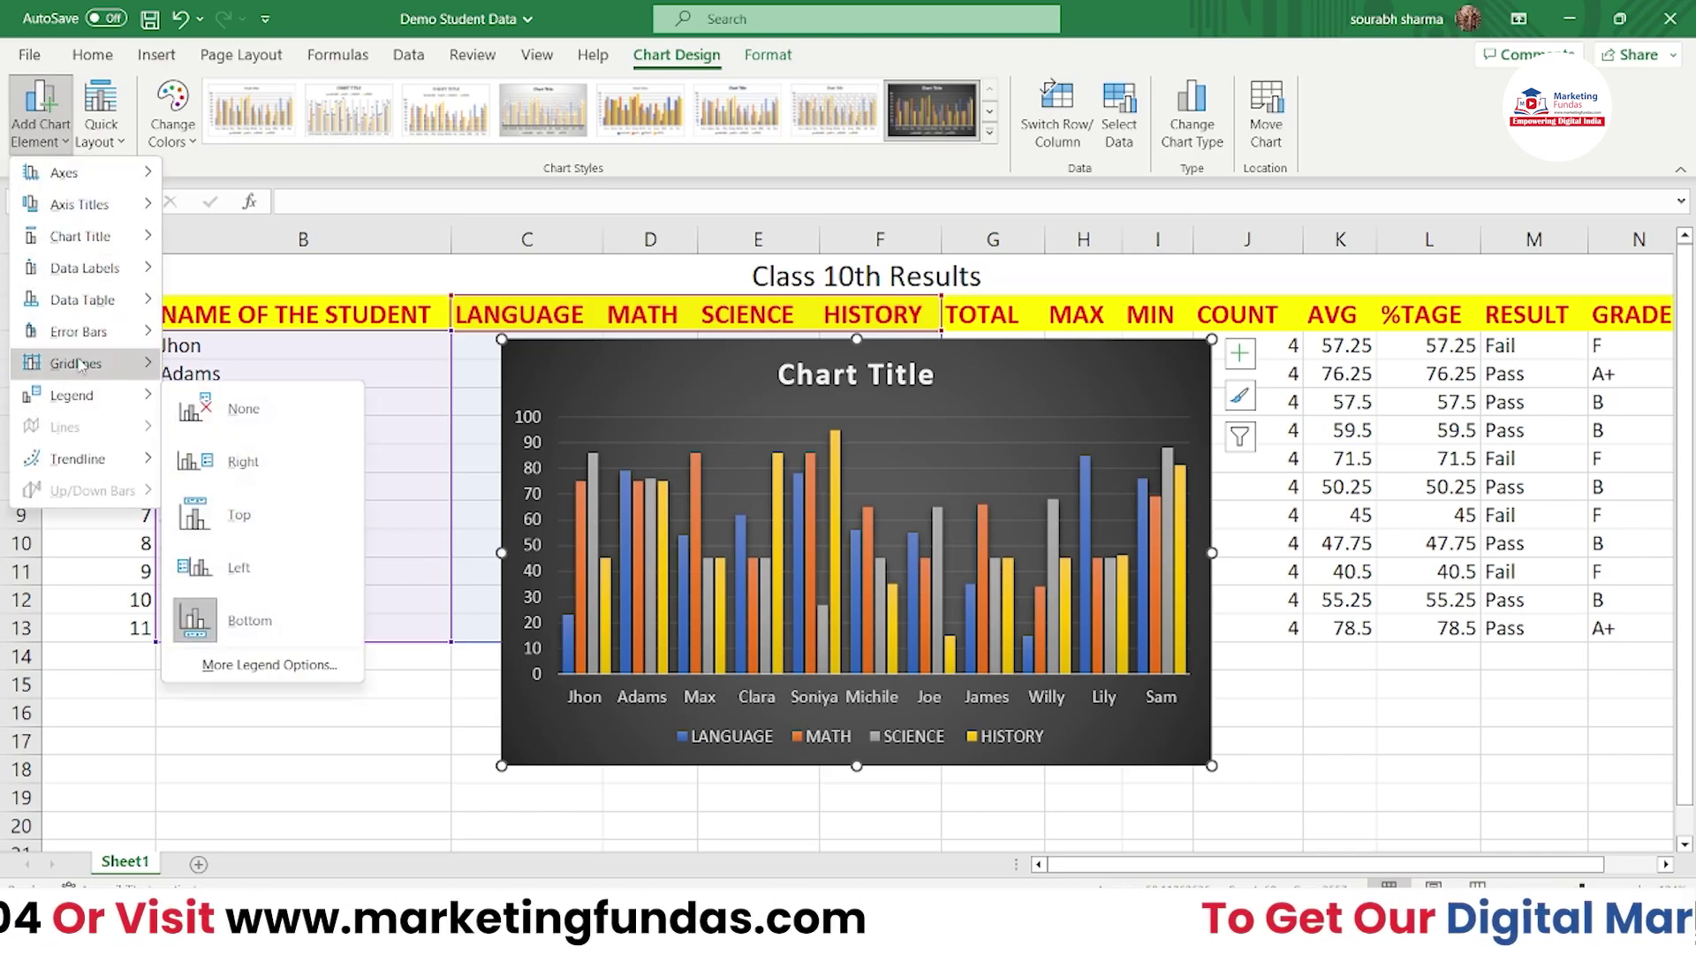
mouse_move(79, 365)
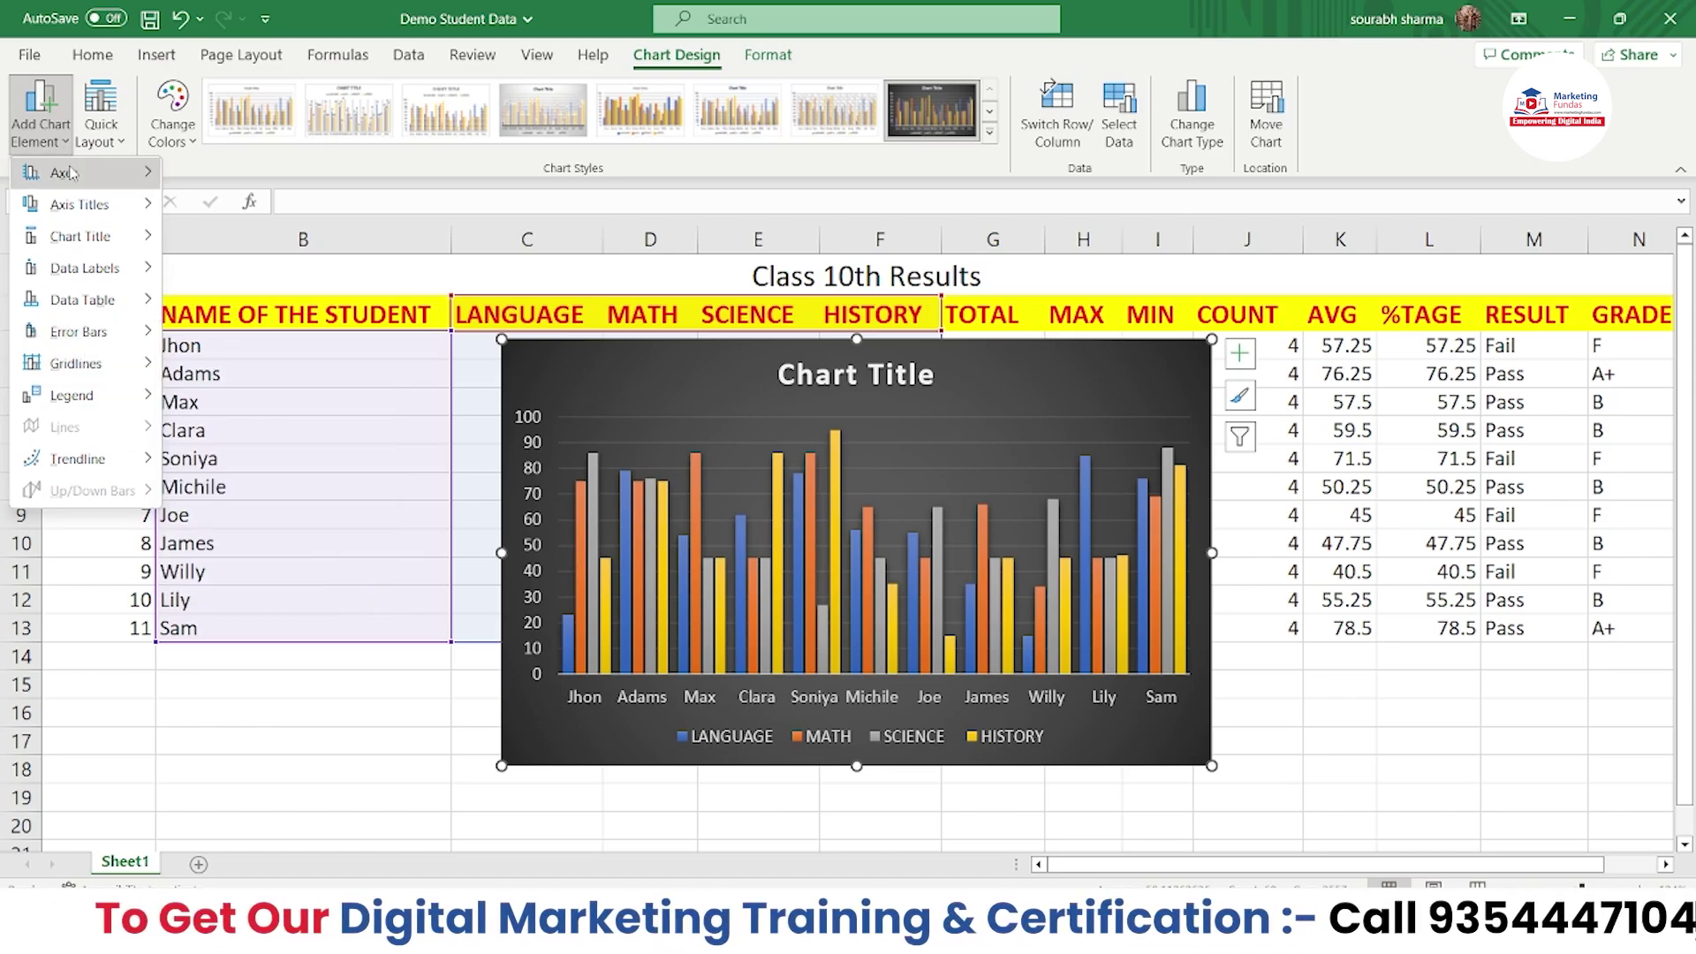
mouse_move(76, 172)
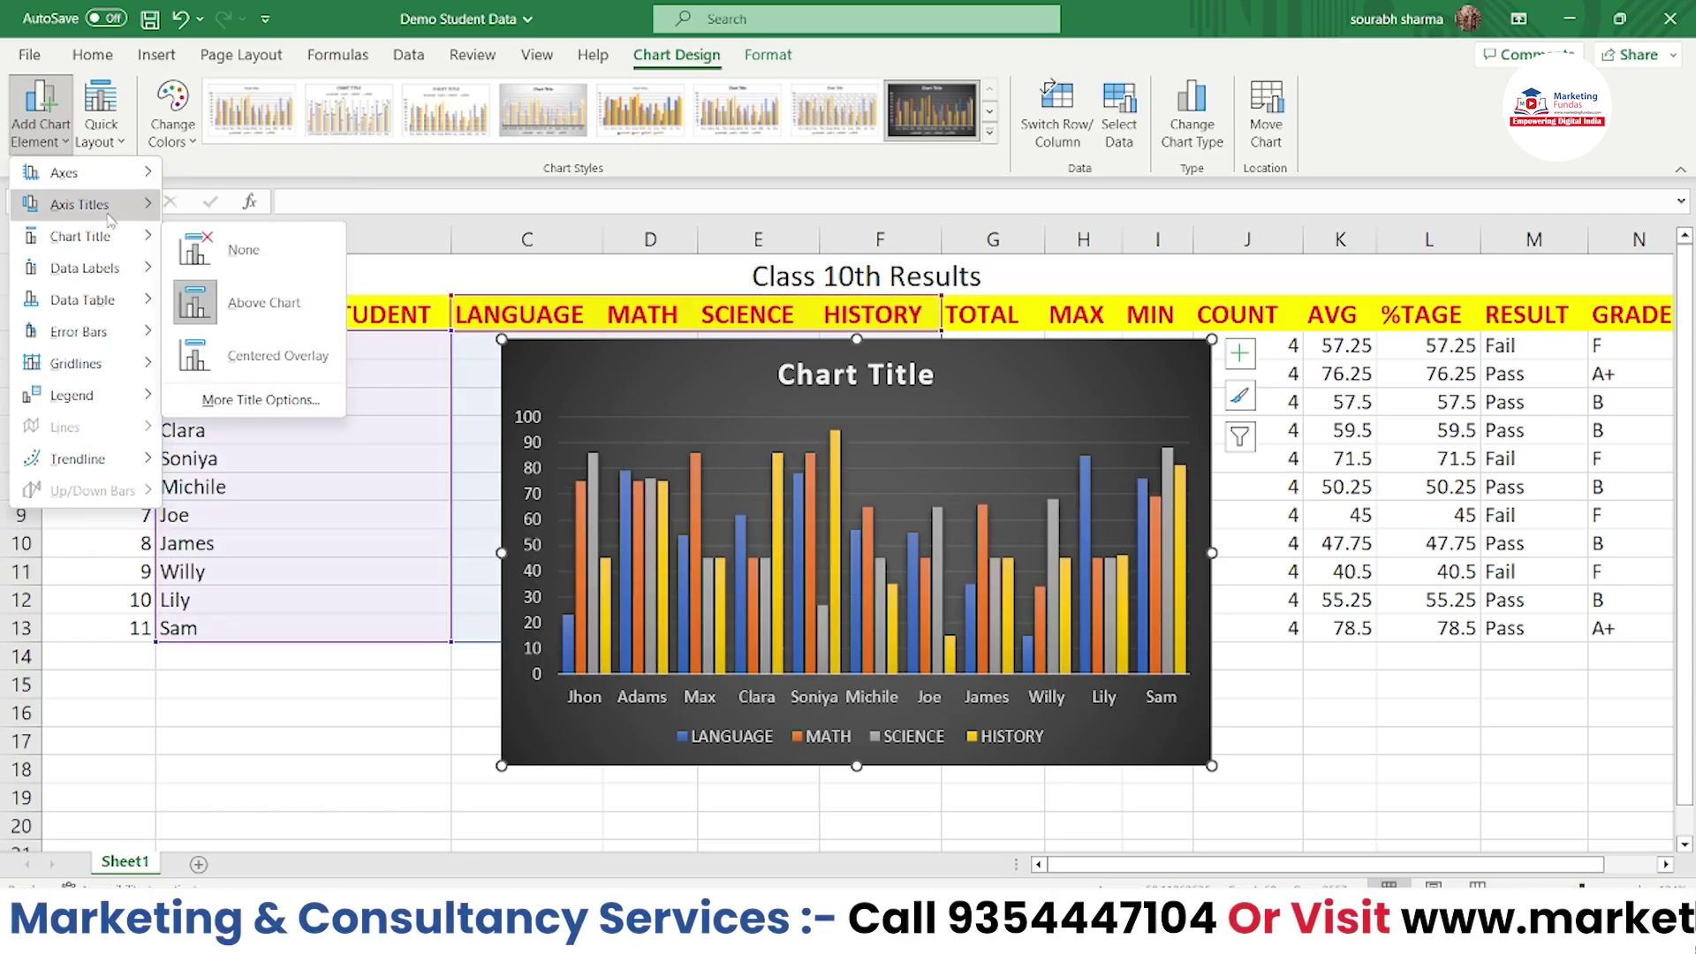
mouse_move(110, 221)
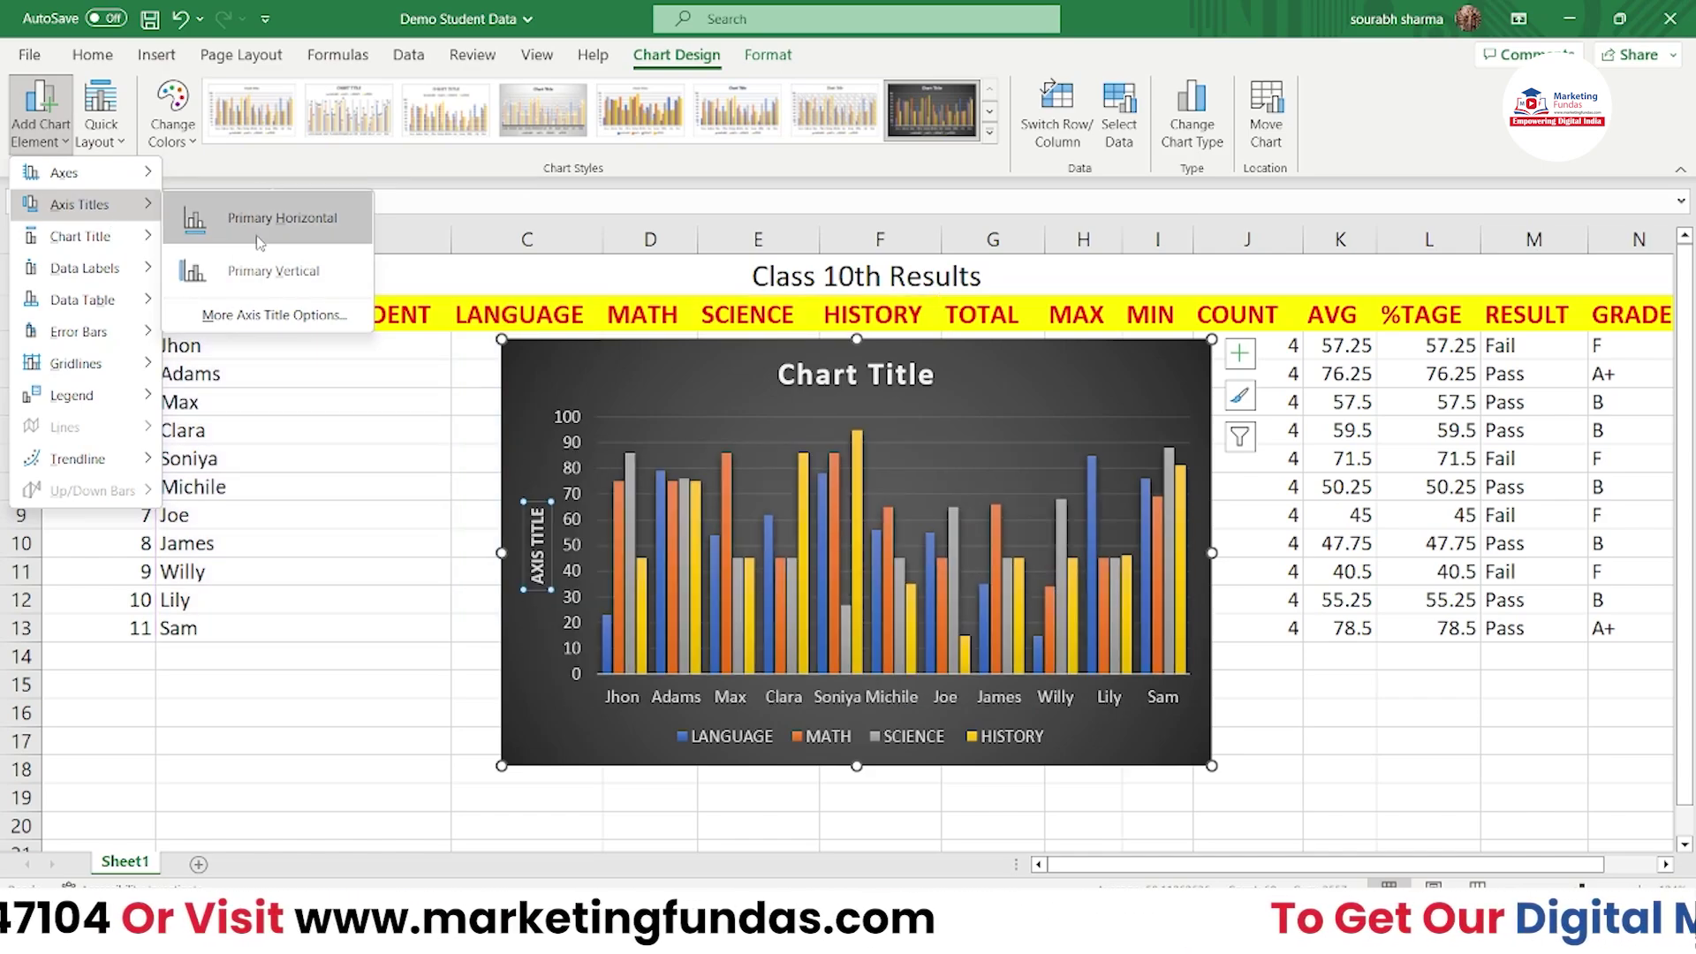
left_click(281, 239)
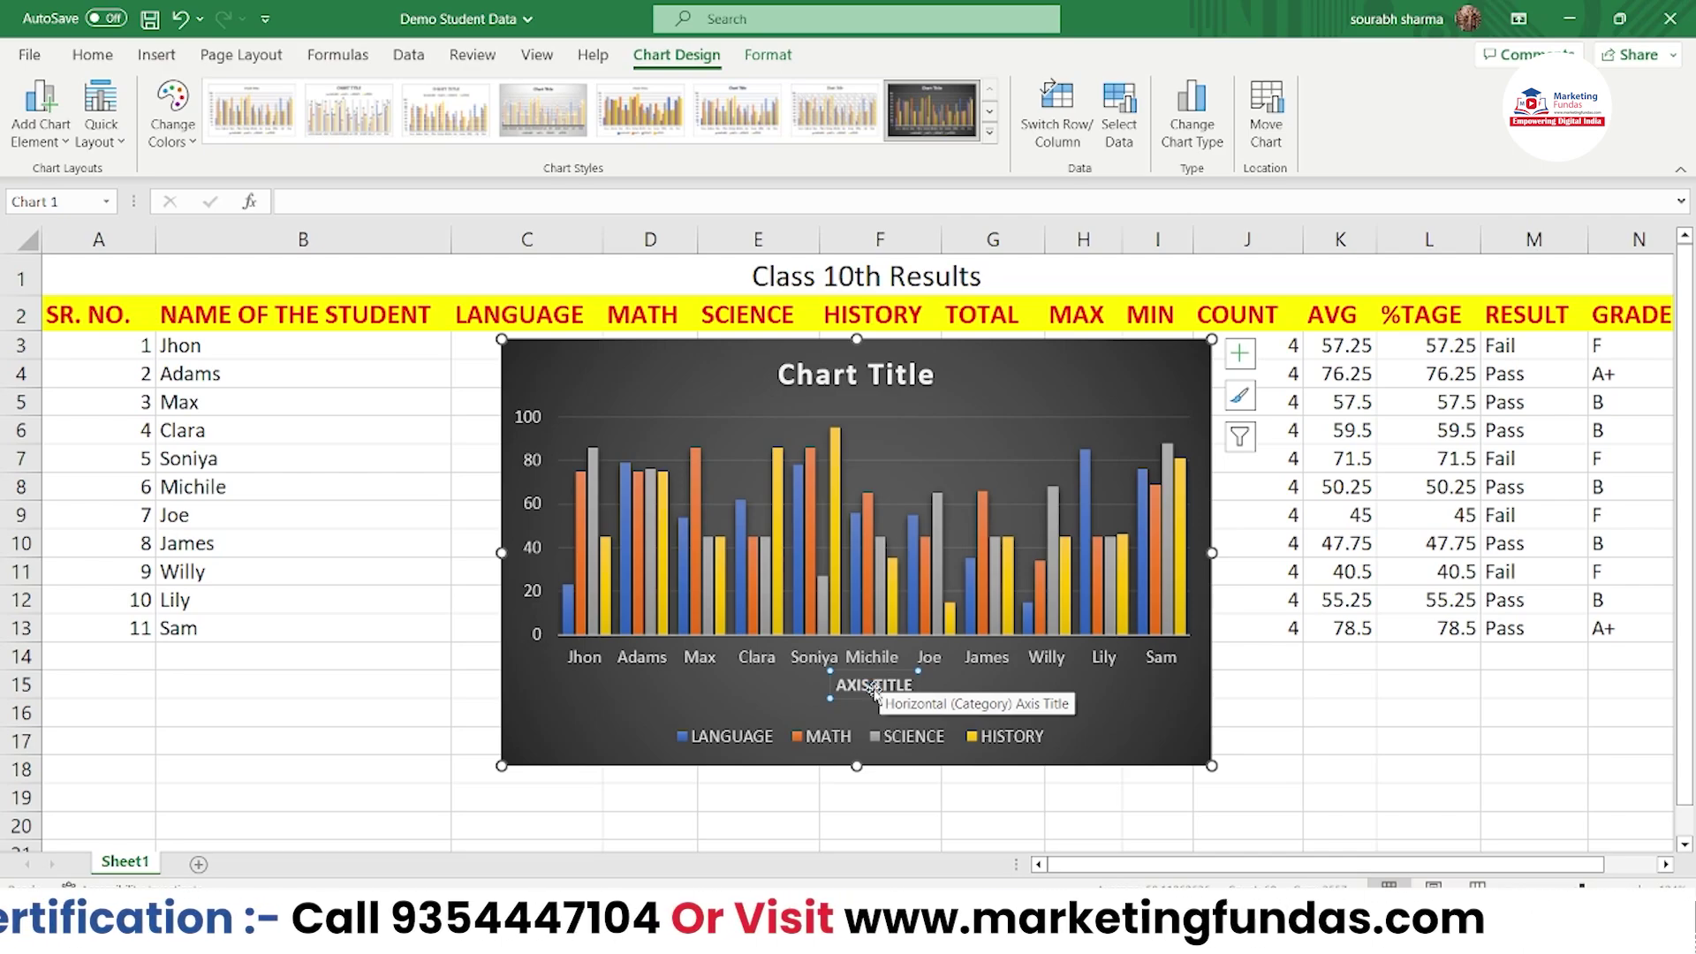
key("Delete")
Step: Replace the placeholder title above the chart with "10th Marksheet"
left_click(40, 108)
mouse_move(94, 252)
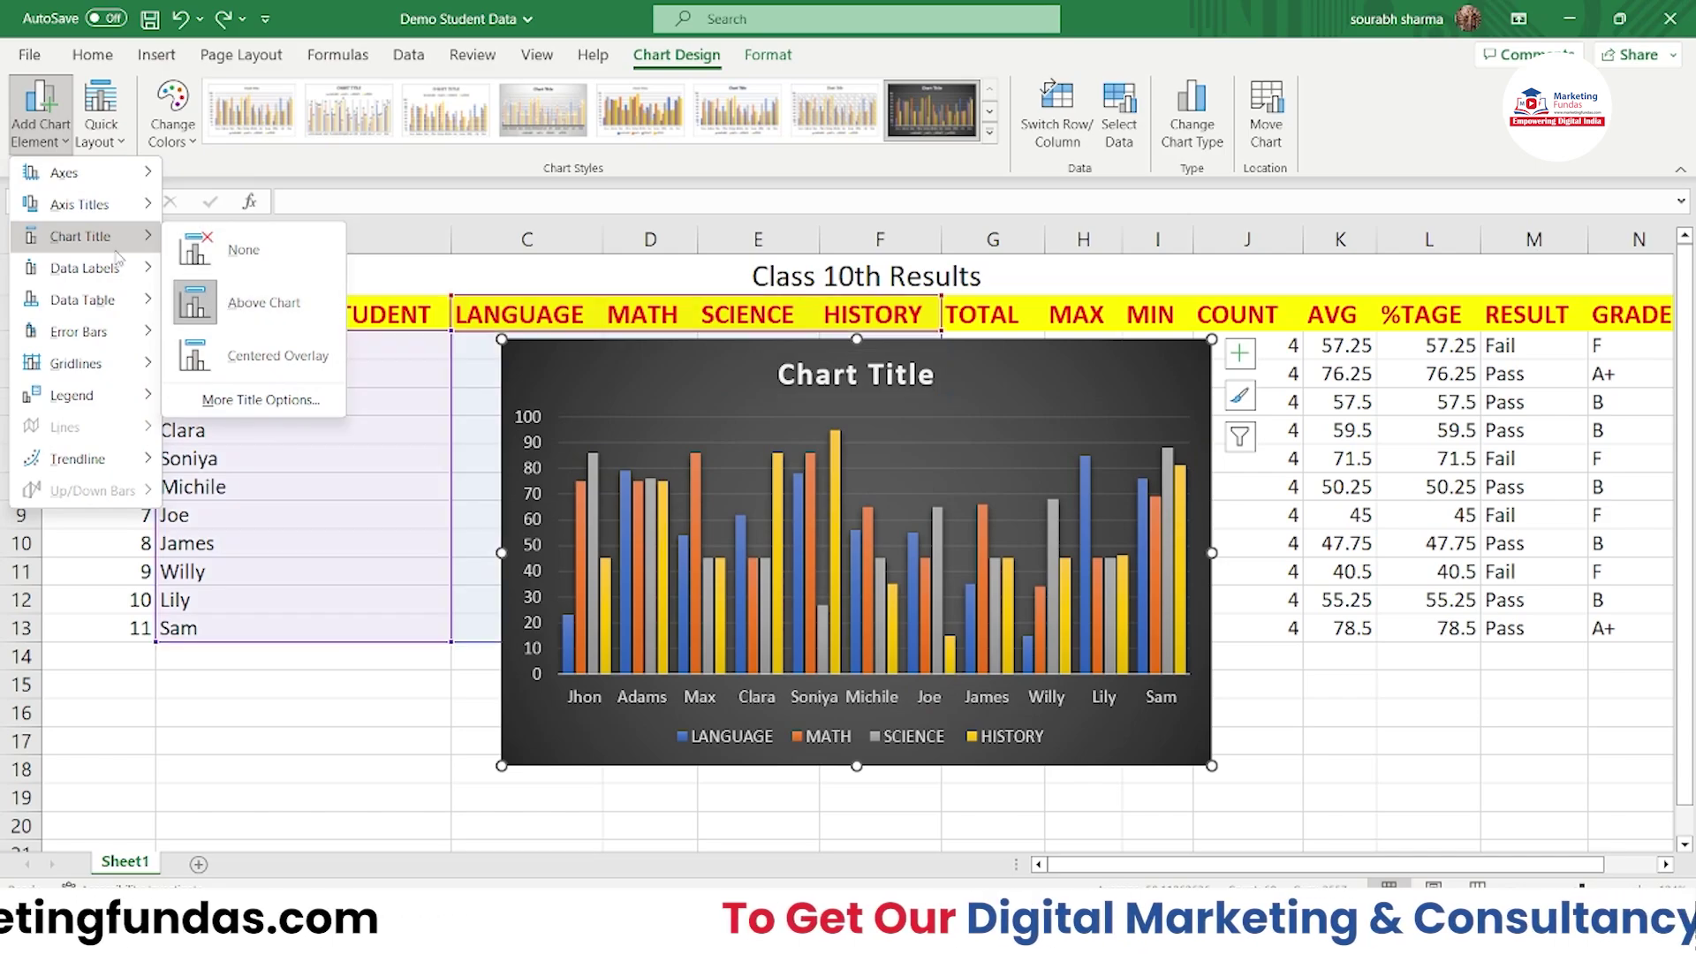
left_click(820, 381)
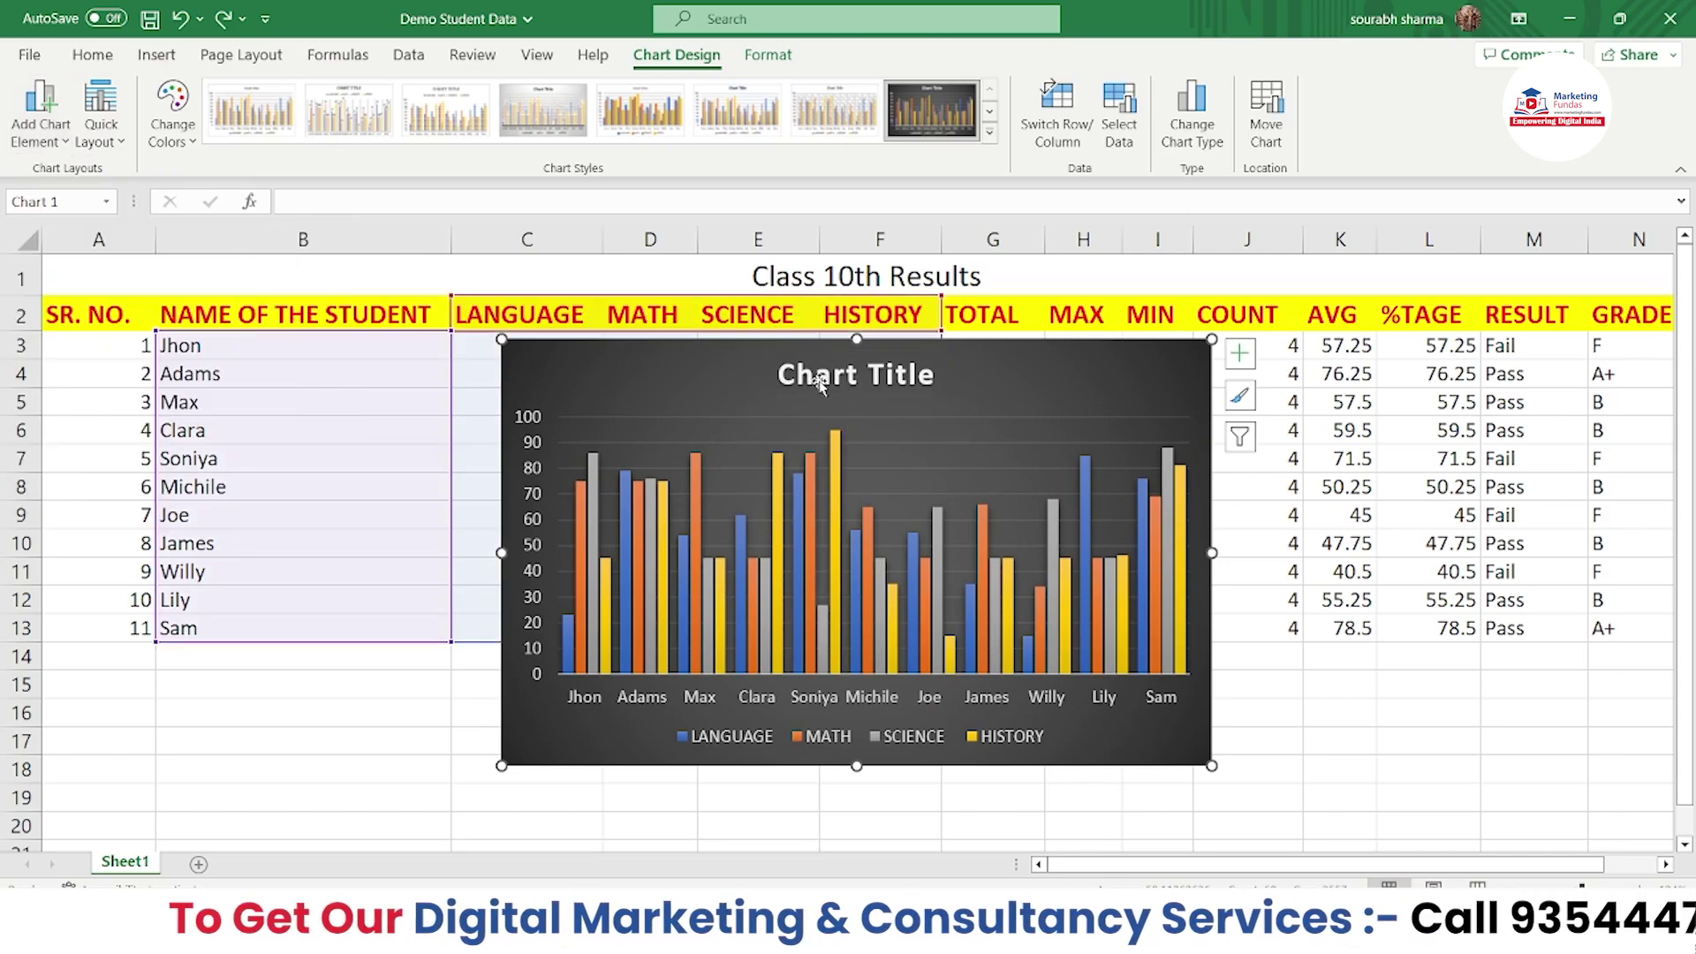
left_click(856, 378)
triple_click(858, 380)
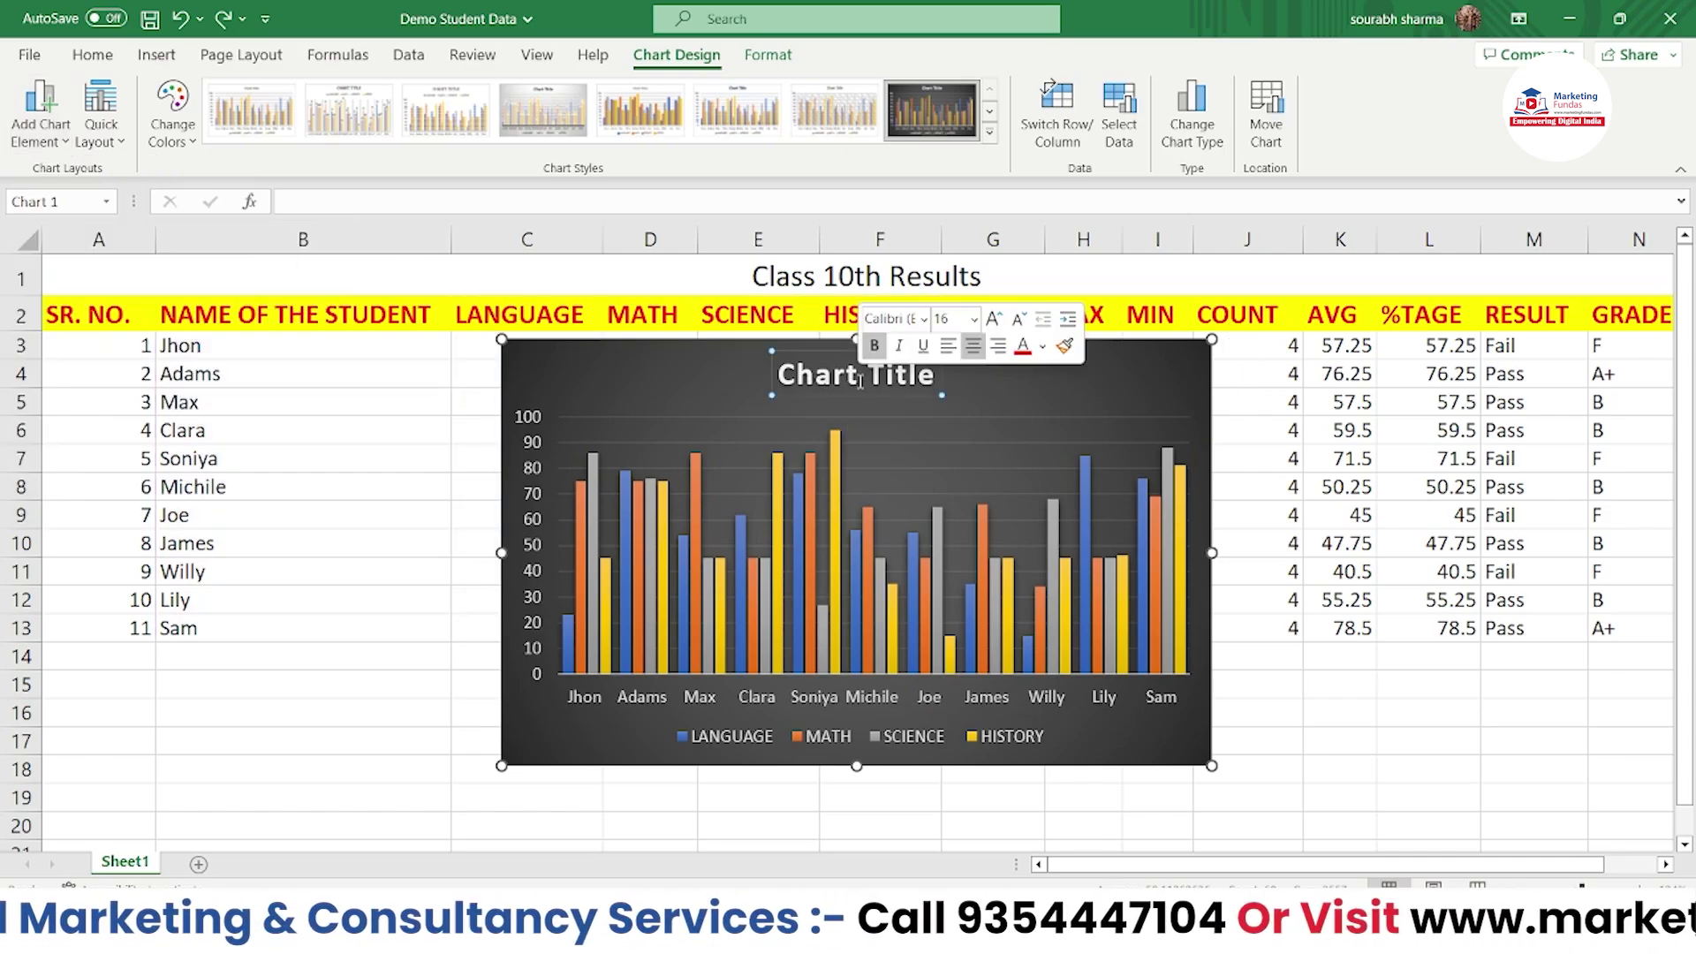
key("Delete")
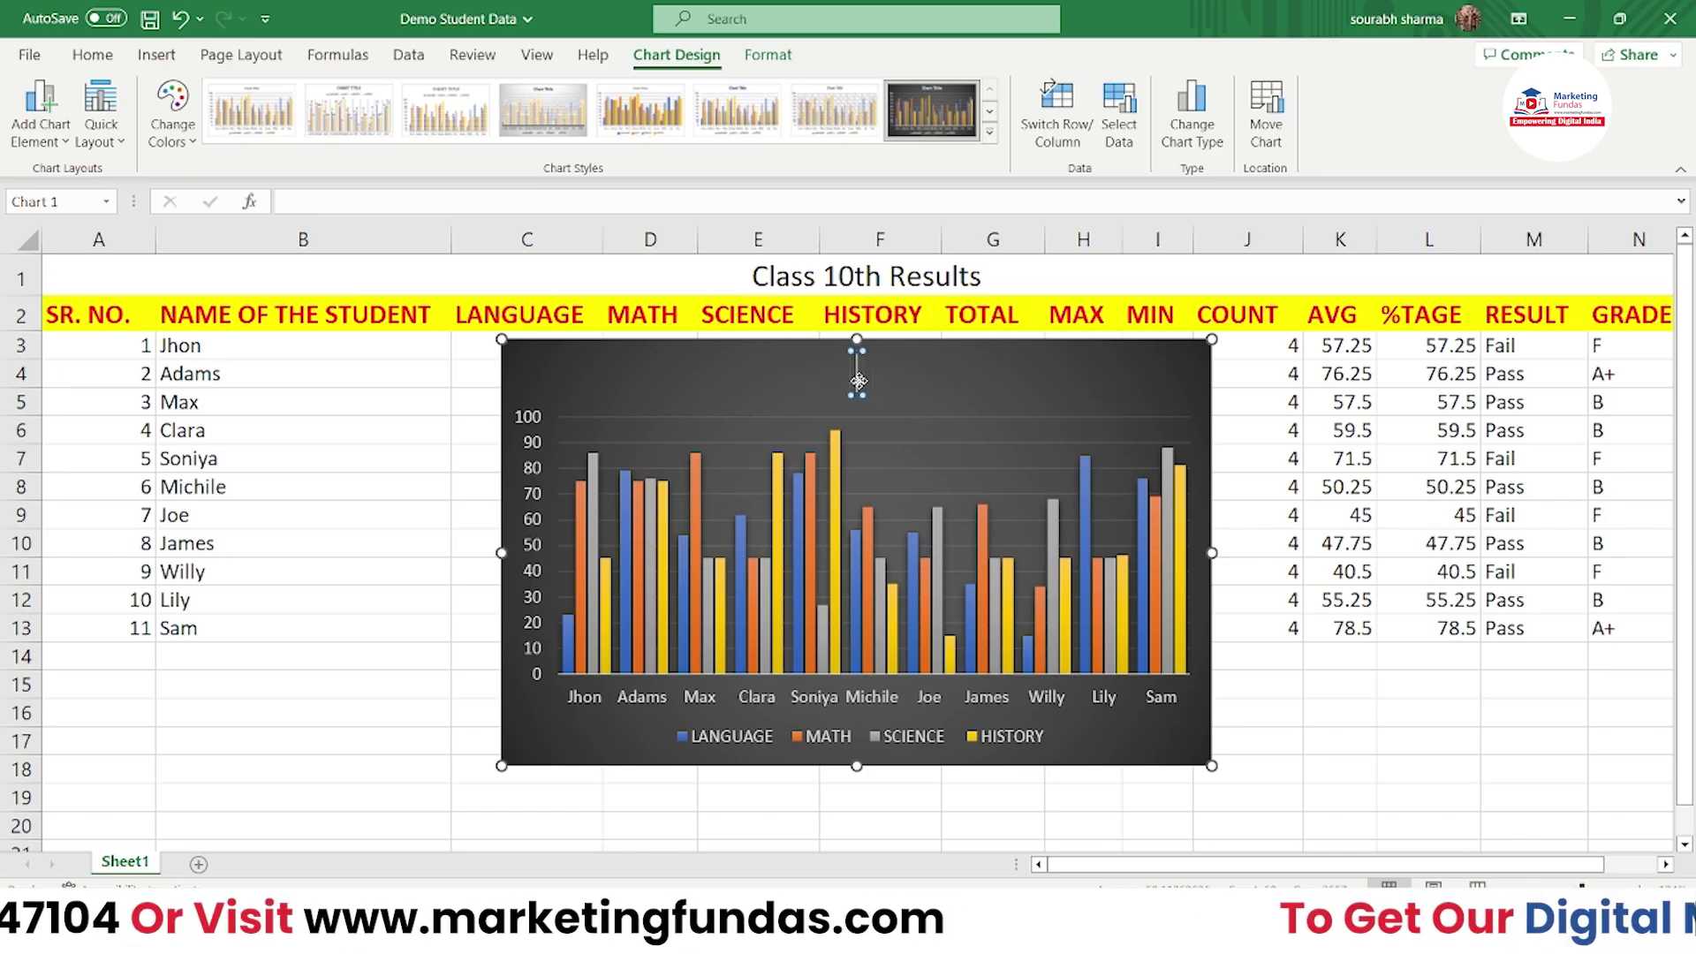
type("10th")
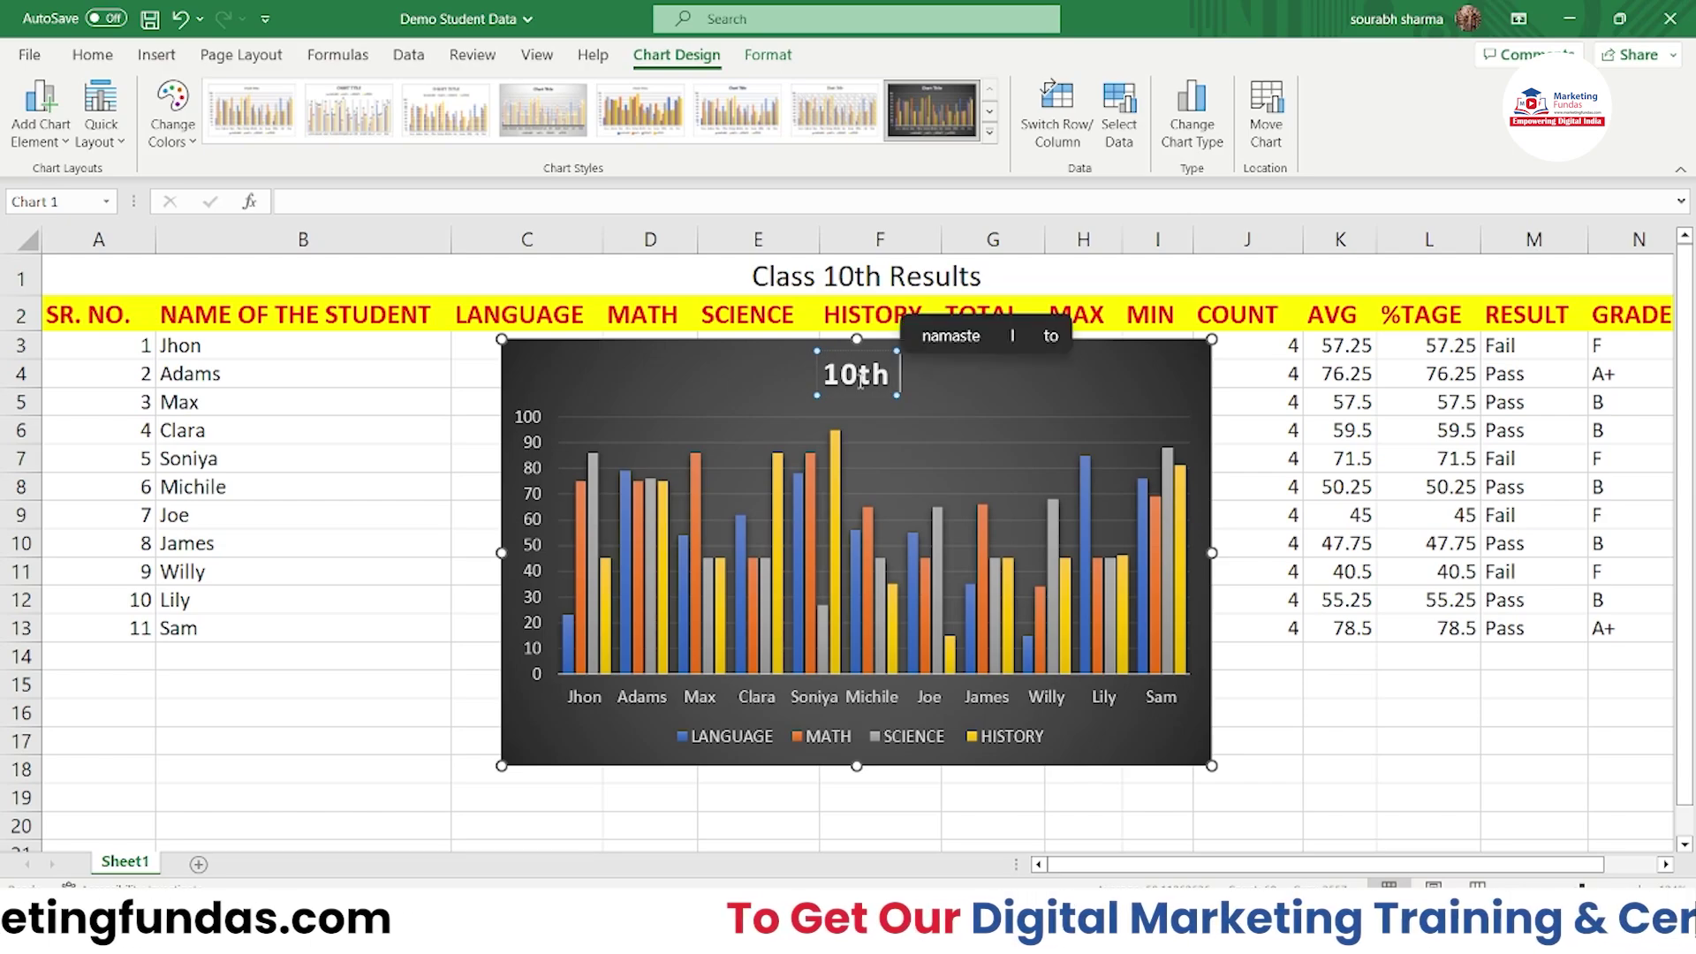
type(" Marksheet")
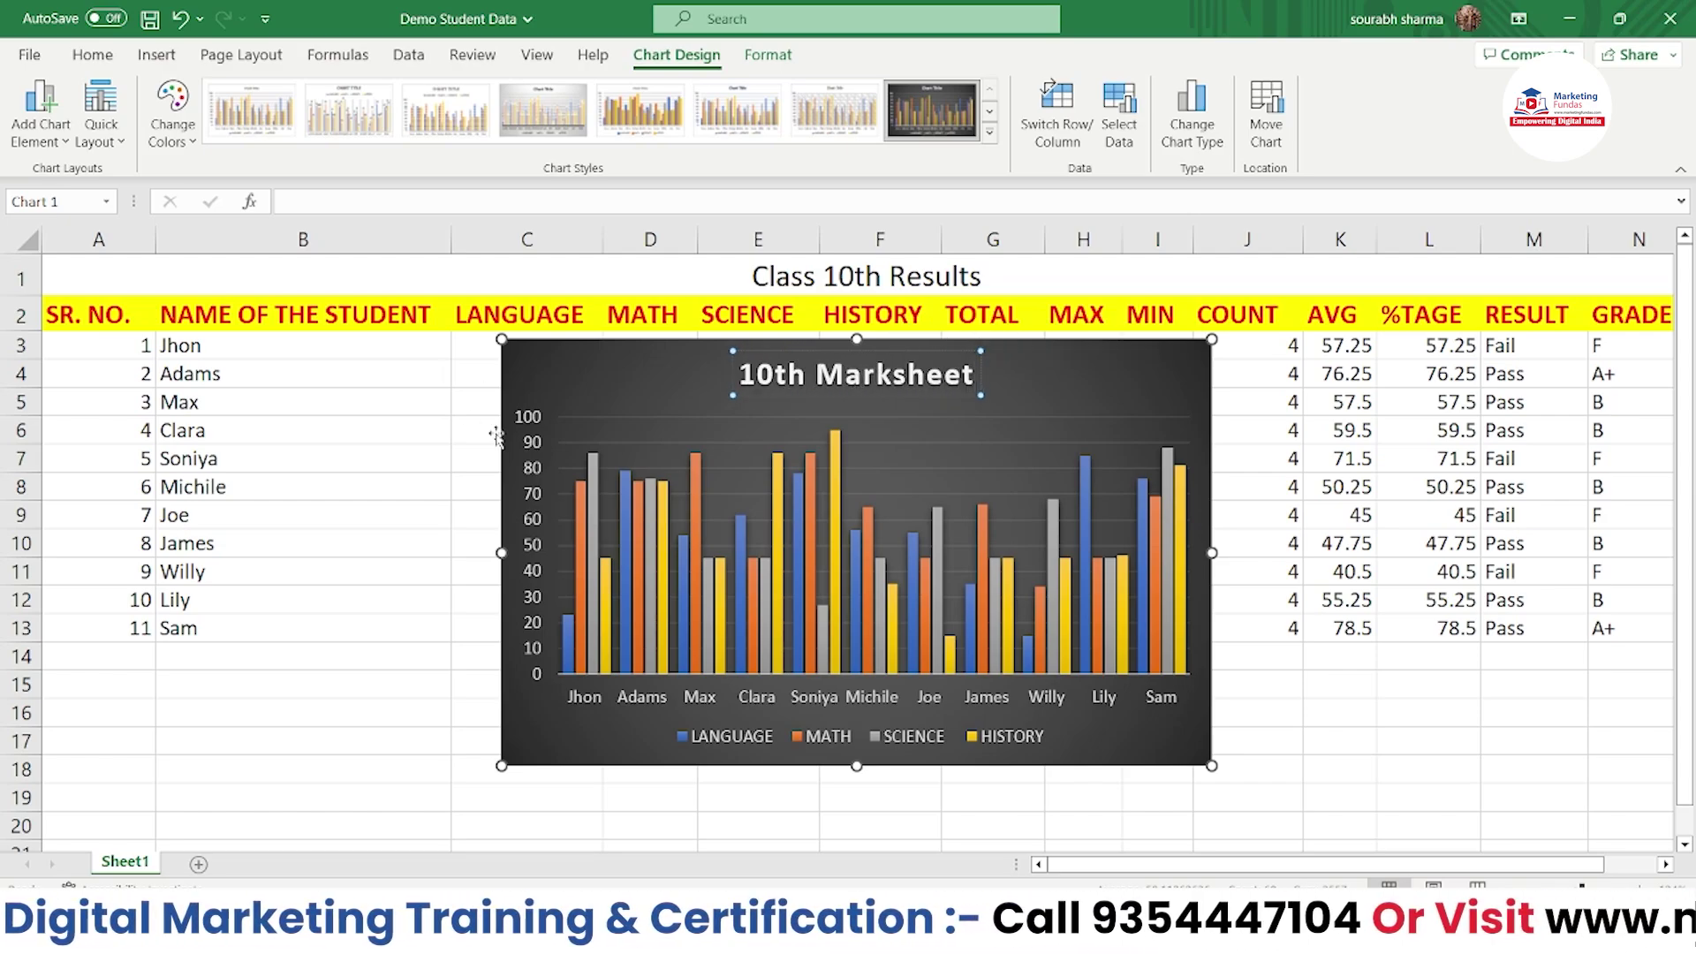
Step: Try the Centered Overlay placement with a slightly shifted chart title, and undo these title changes
left_click(40, 111)
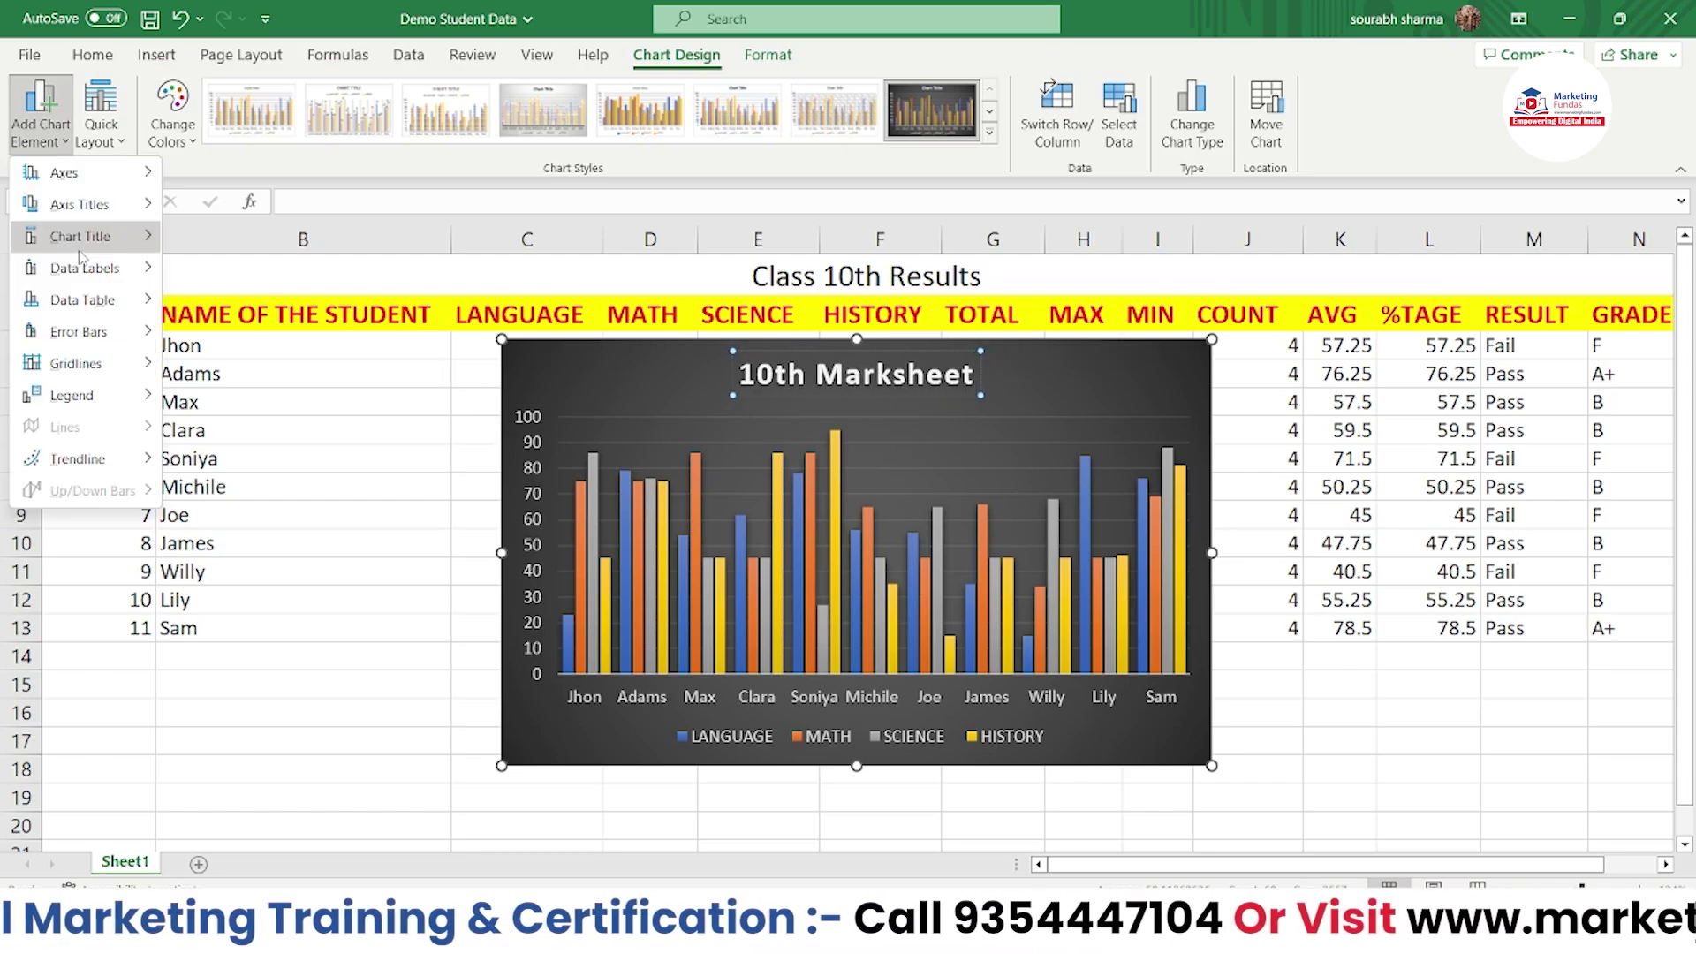
mouse_move(93, 236)
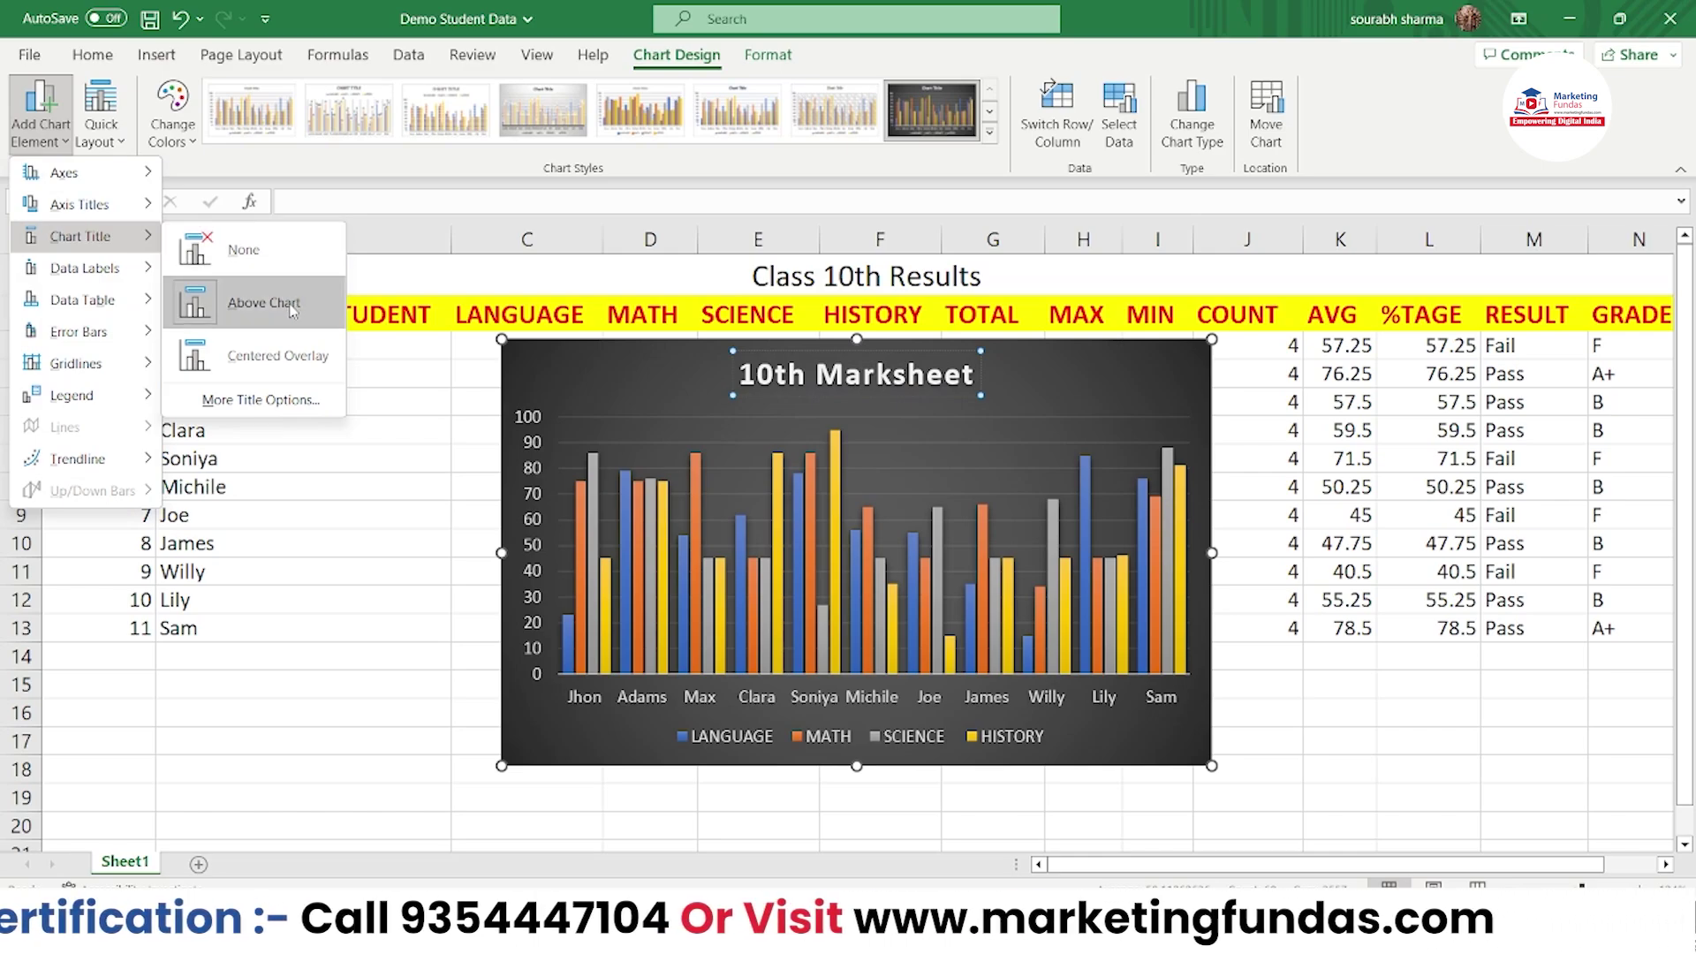
left_click(289, 343)
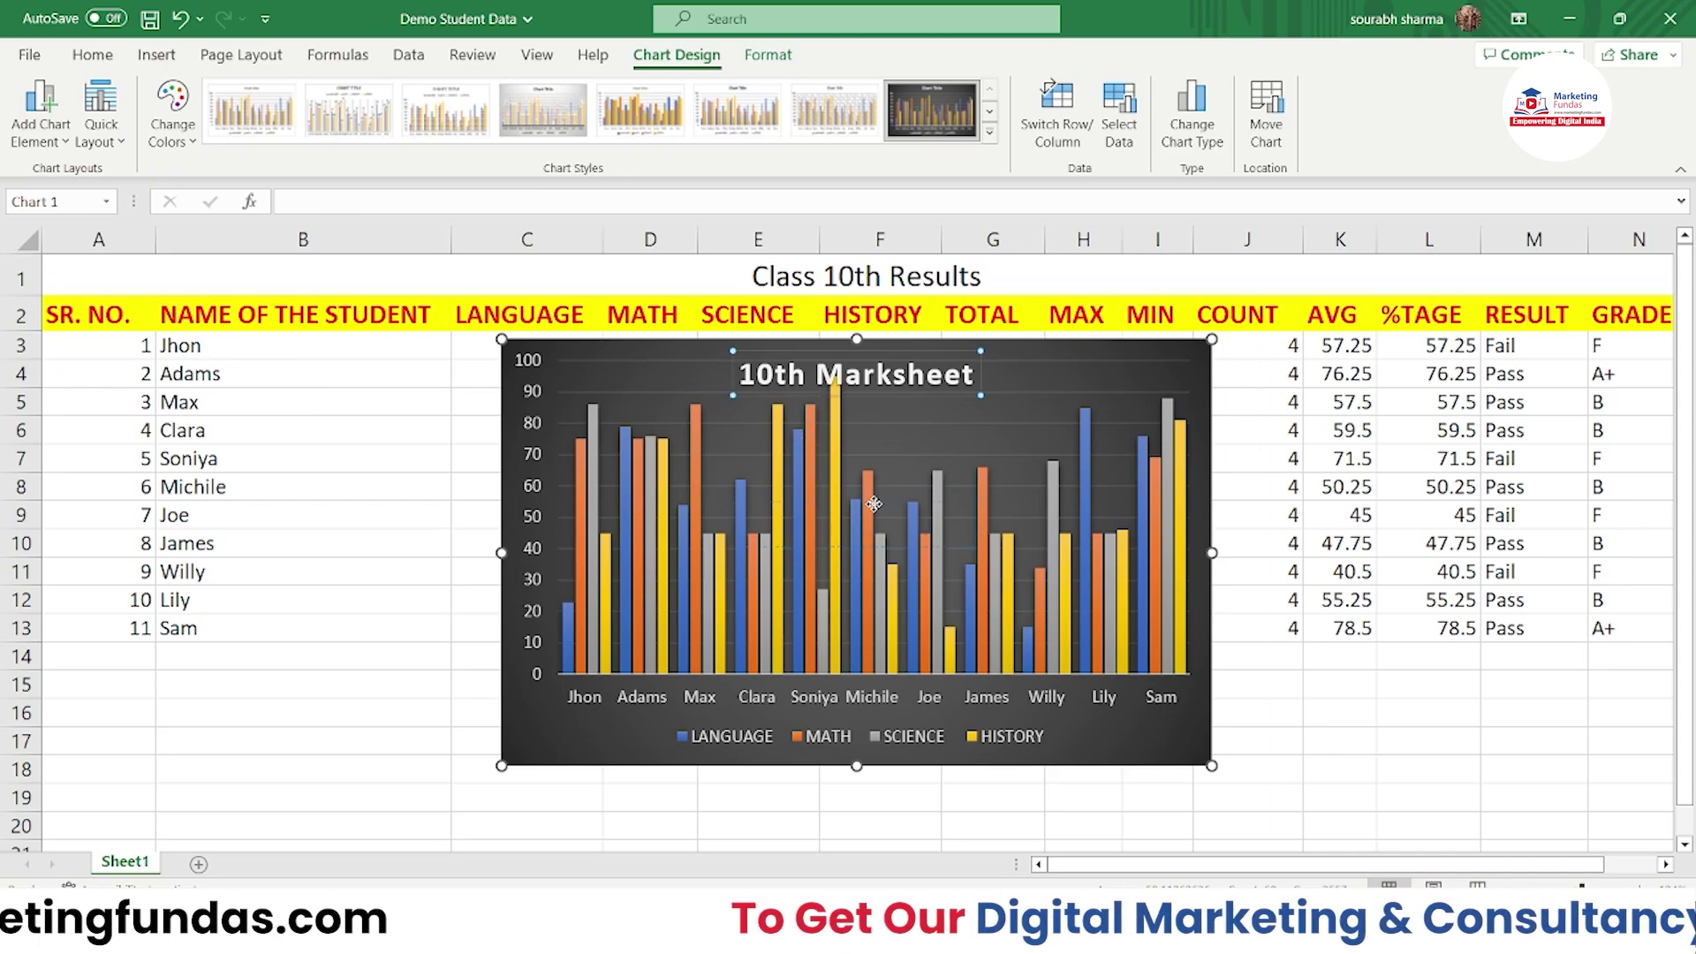
mouse_move(873, 352)
left_mouse_down()
mouse_move(873, 508)
mouse_move(881, 361)
left_mouse_up()
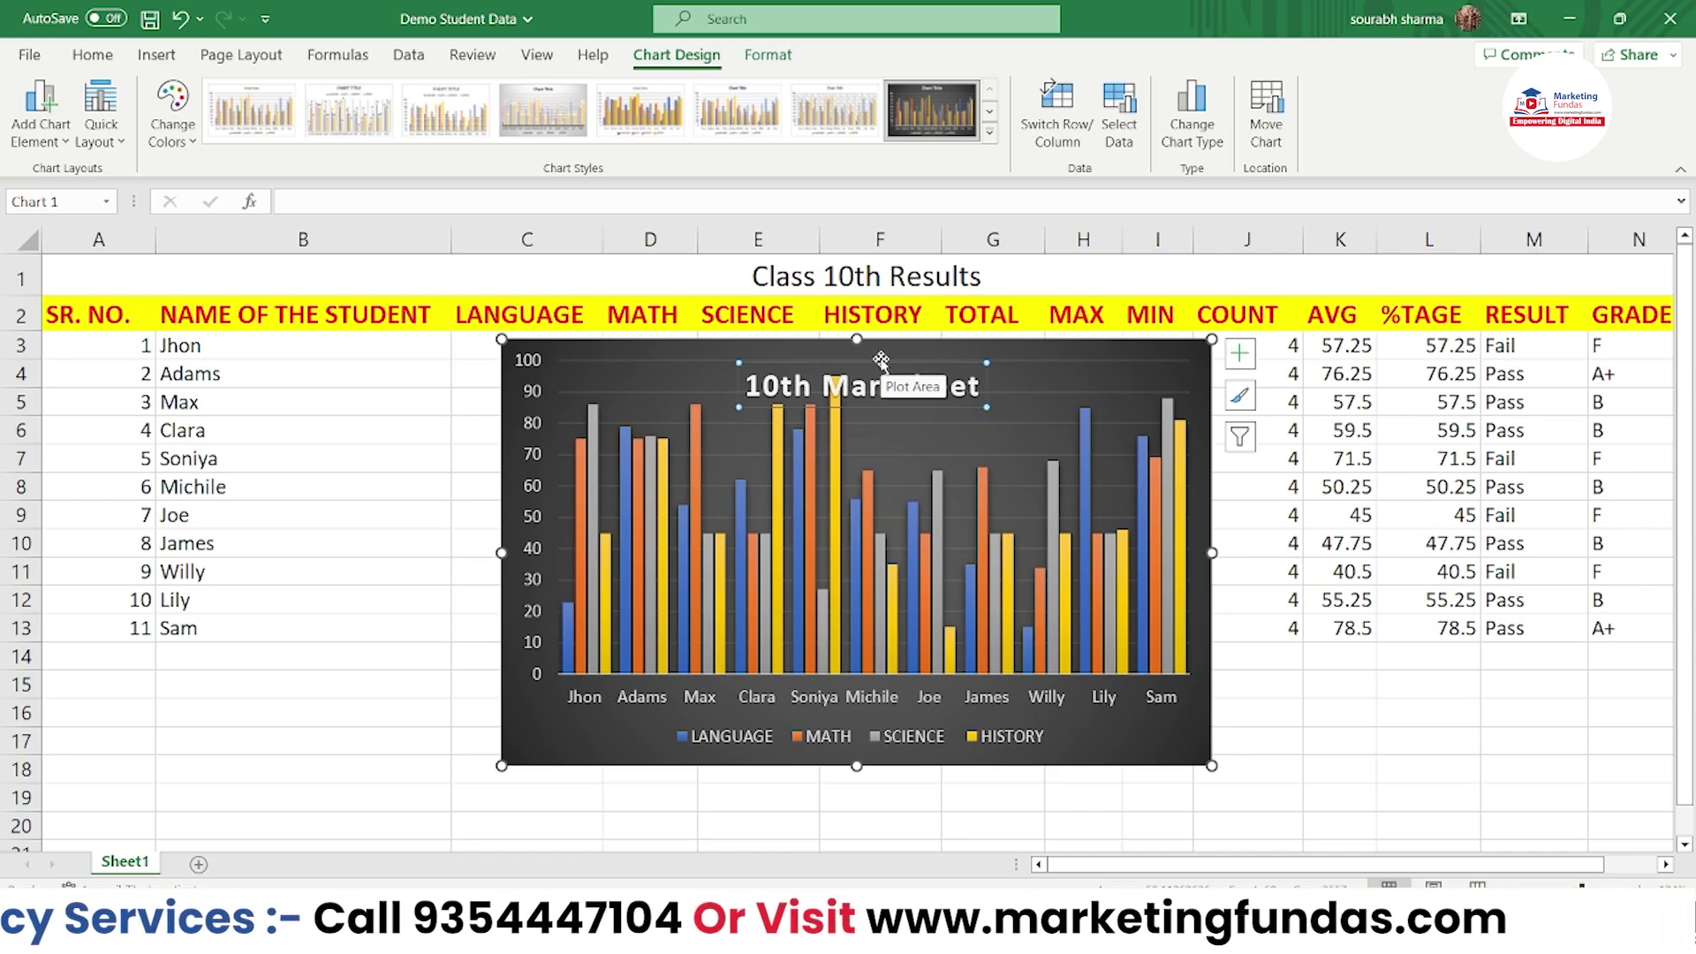
key("ctrl+z")
key("ctrl+z")
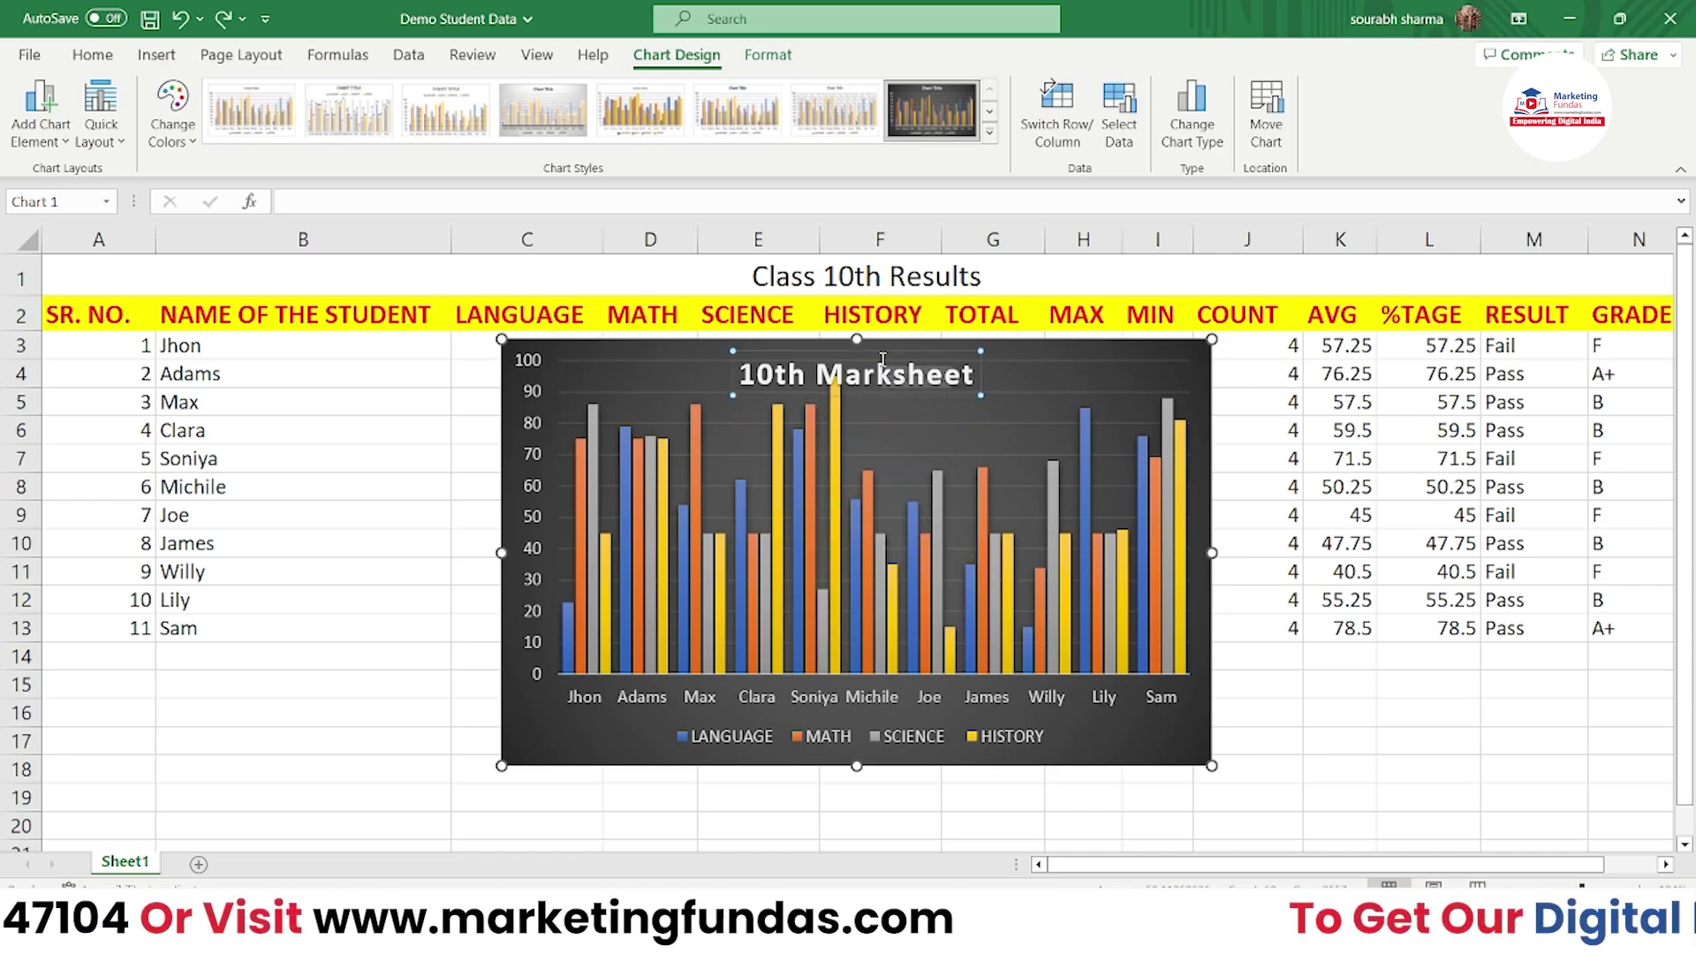
key("ctrl+y")
key("ctrl+y")
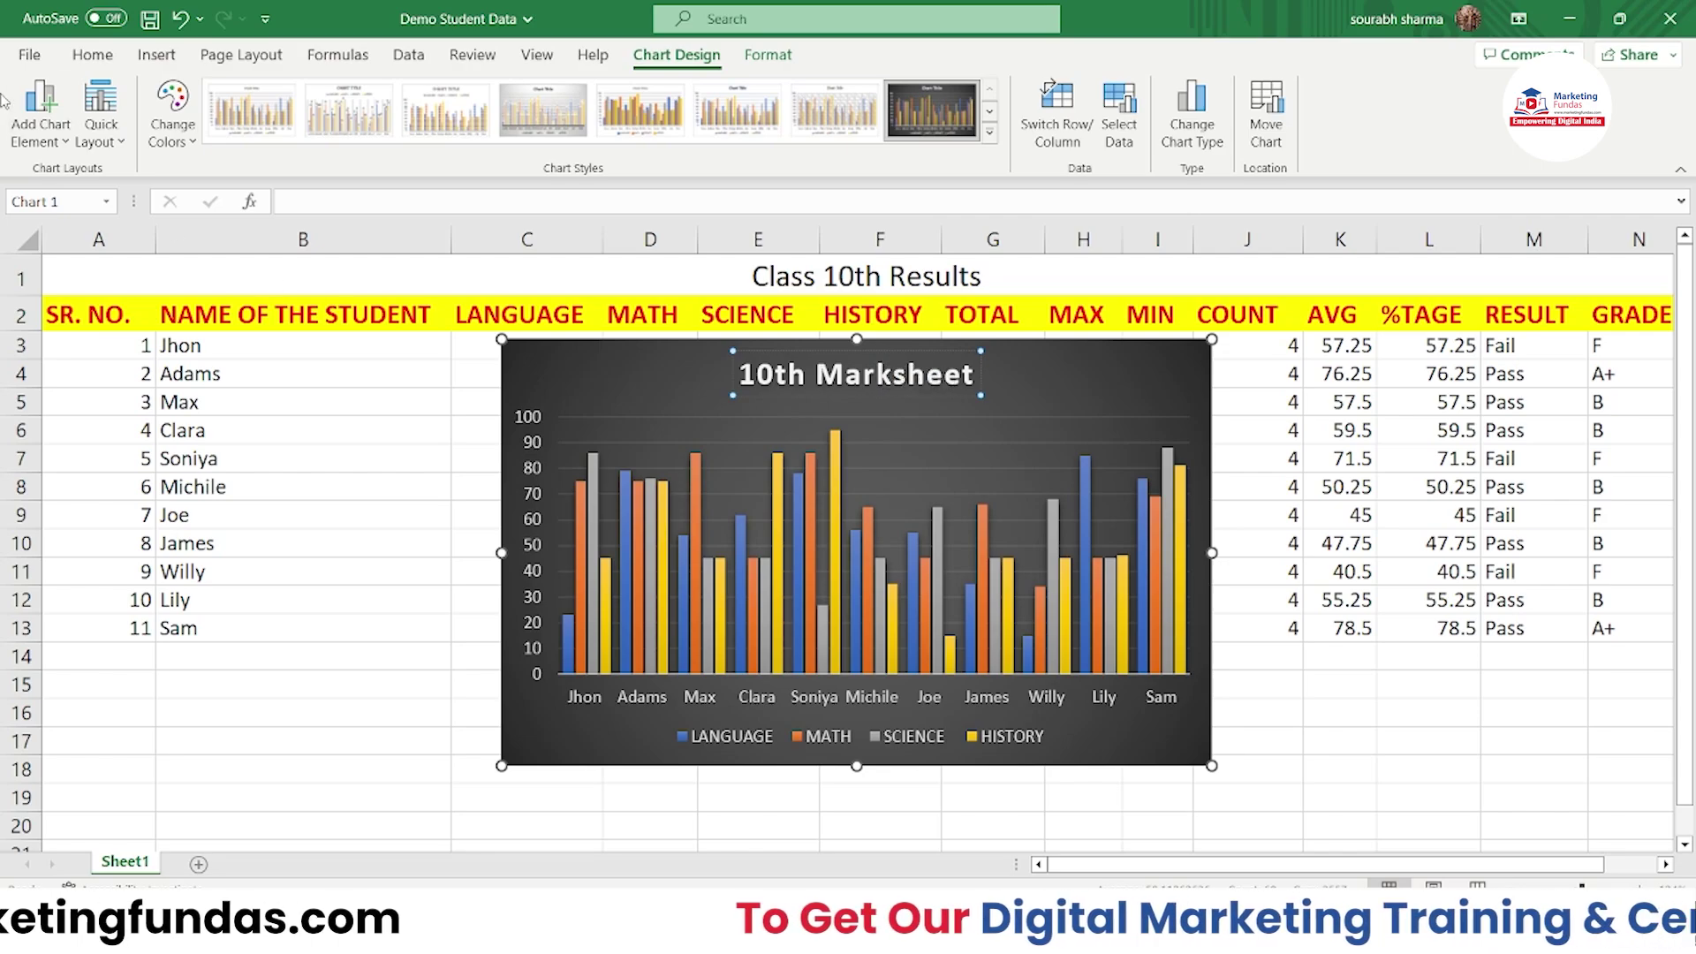
Step: Try showing the chart's data labels at the Center position and at Inside End
left_click(41, 113)
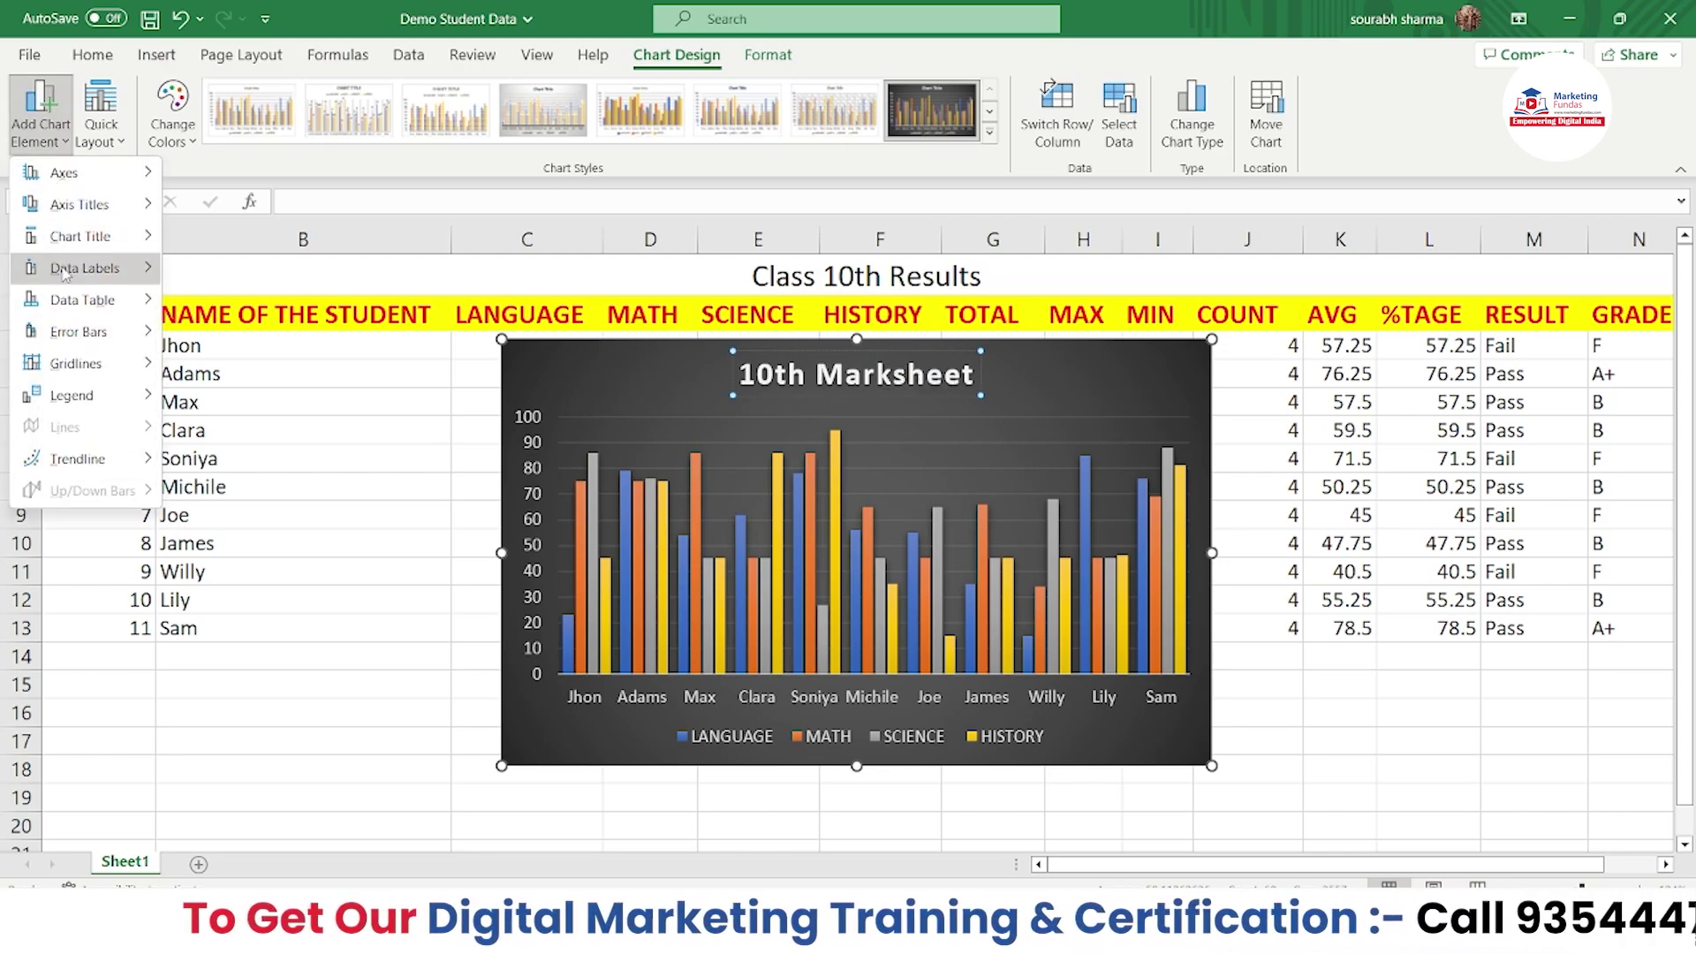
mouse_move(63, 276)
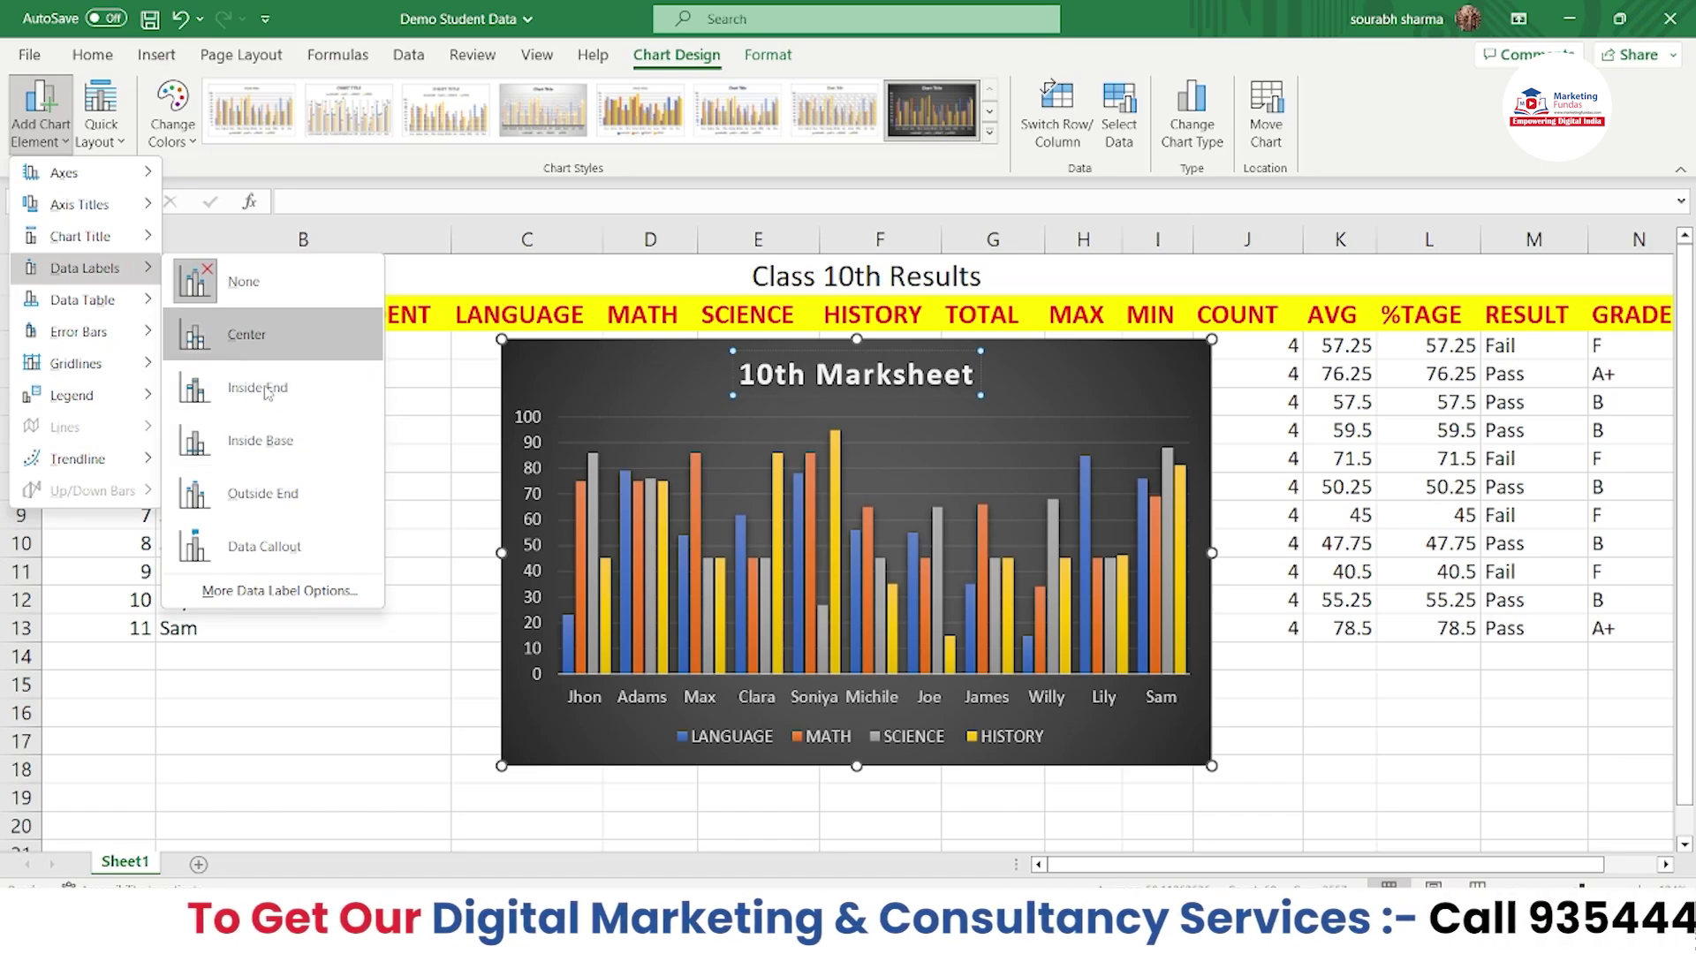
left_click(245, 354)
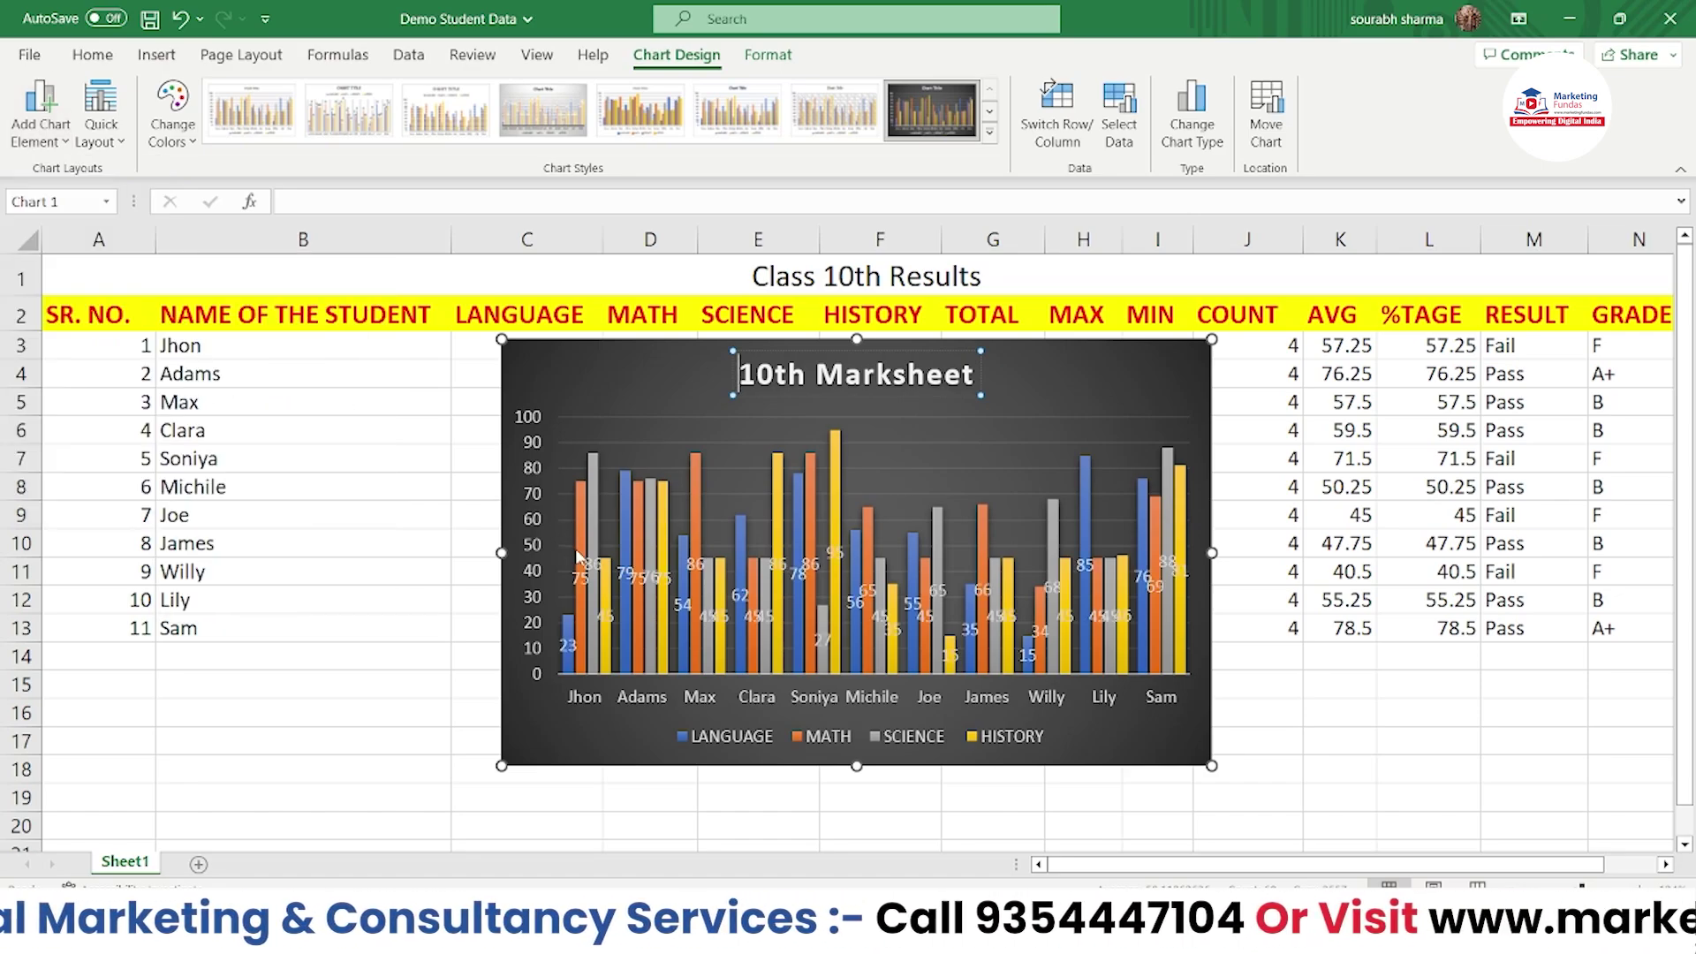
left_click(39, 111)
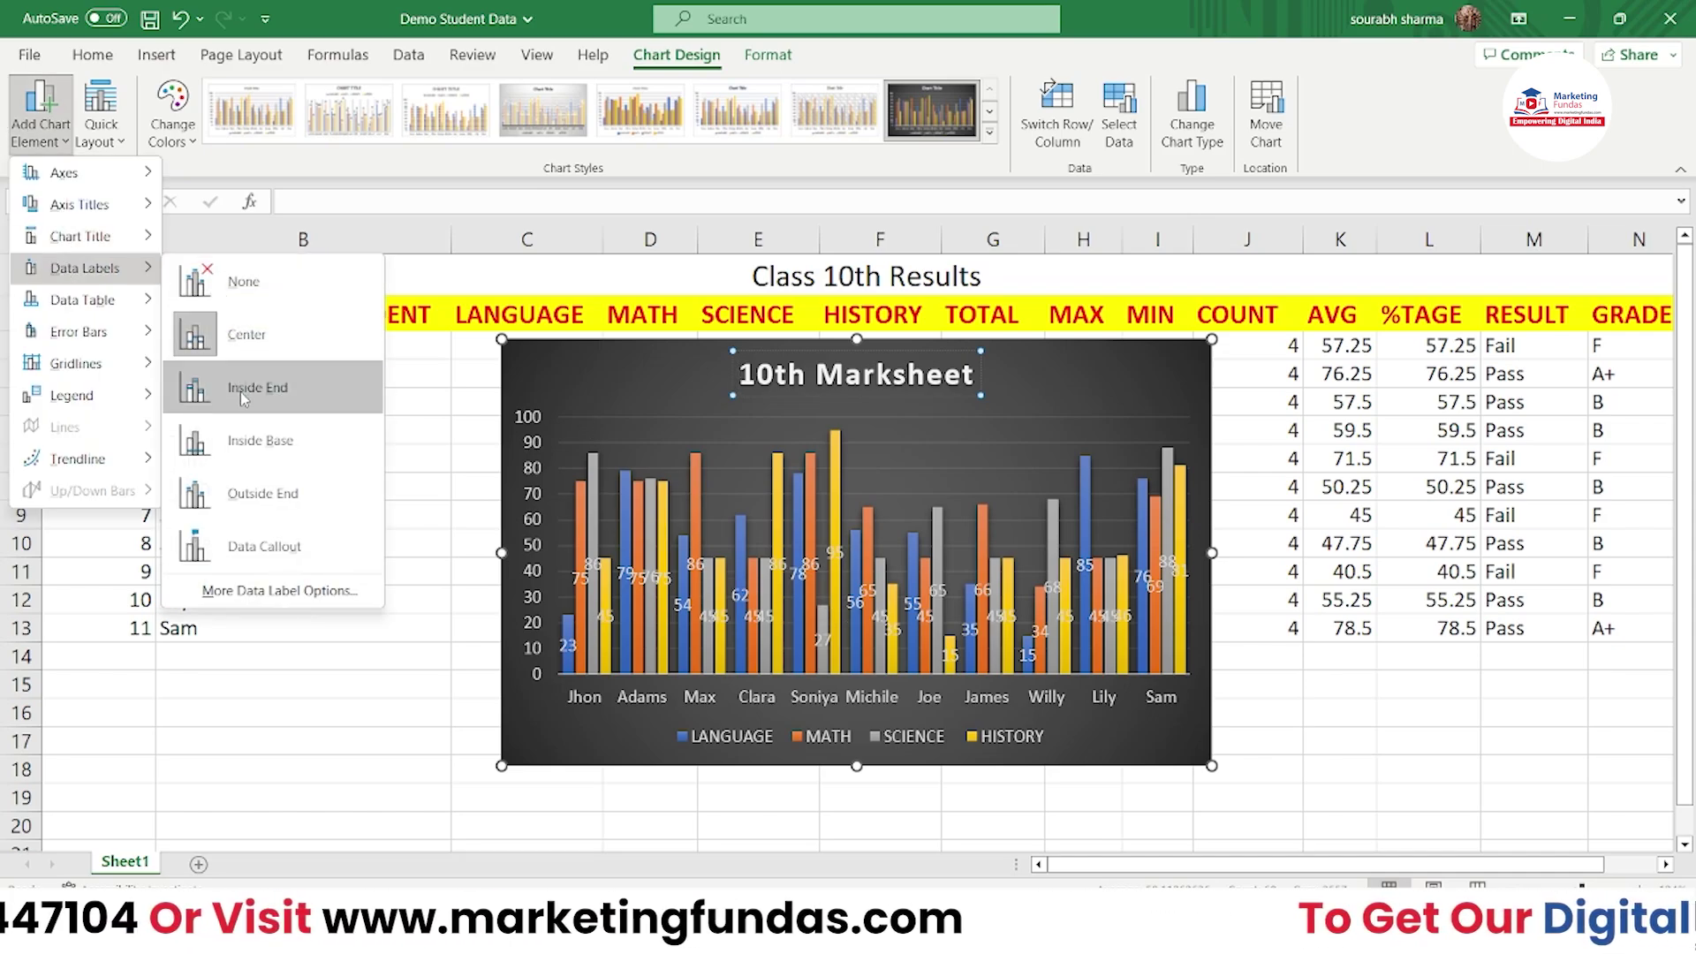
left_click(244, 398)
Step: Place the data labels of all chart series at Outside End
left_click(39, 110)
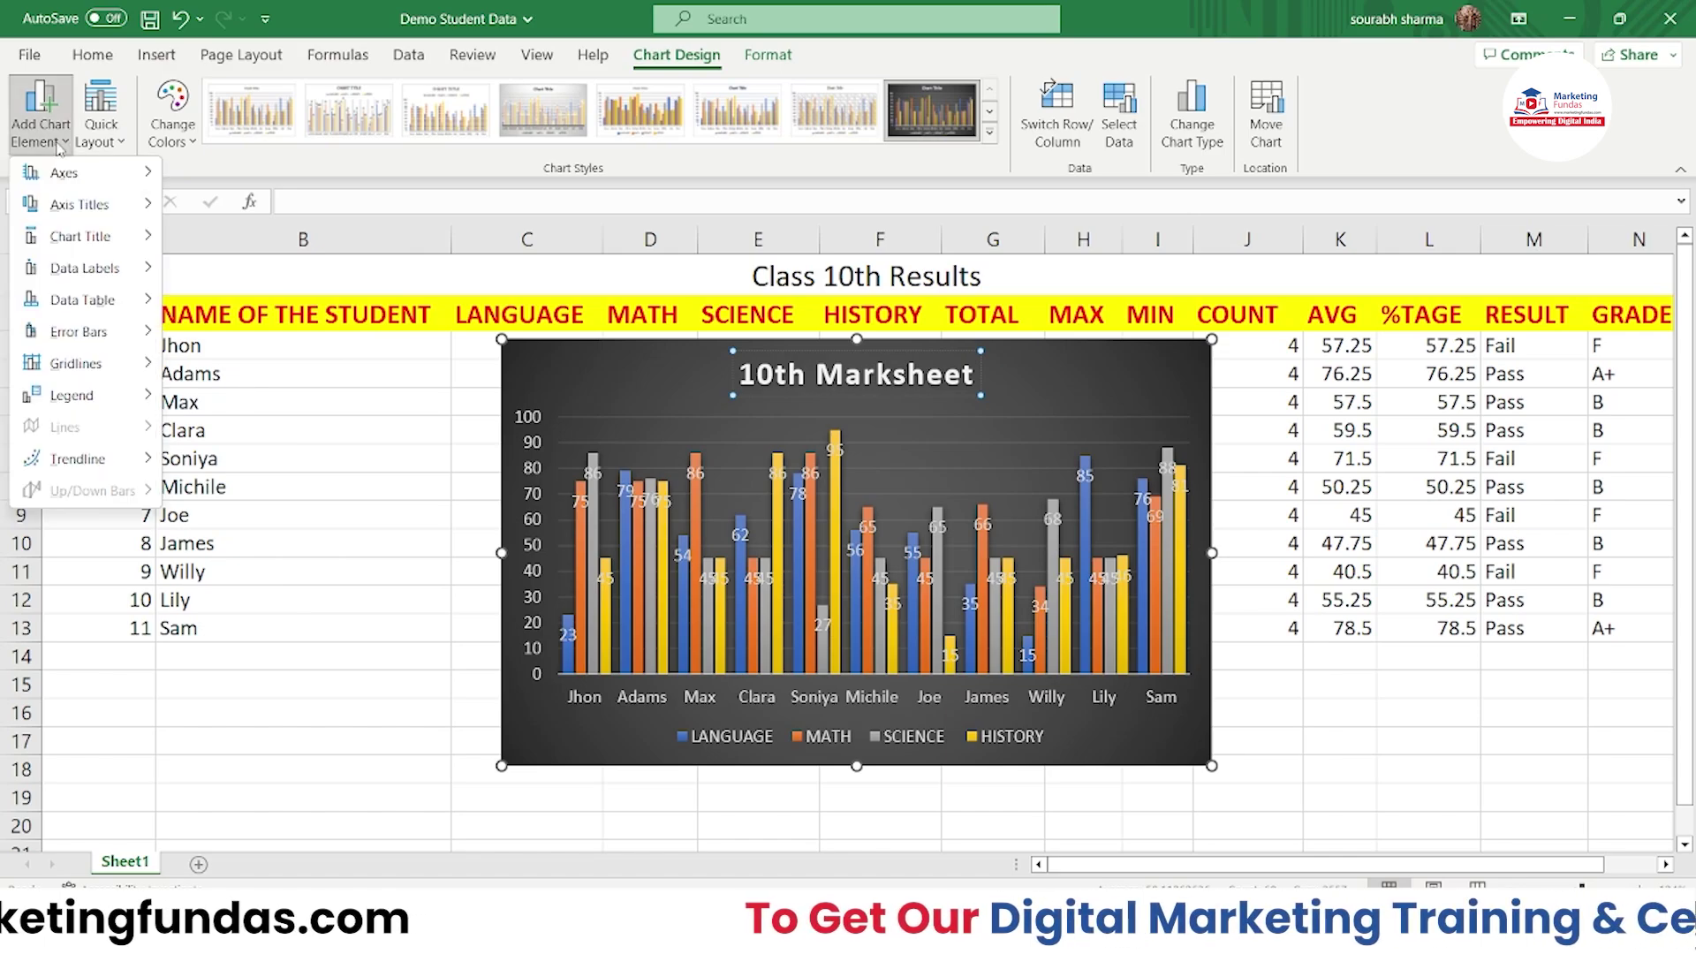
mouse_move(60, 252)
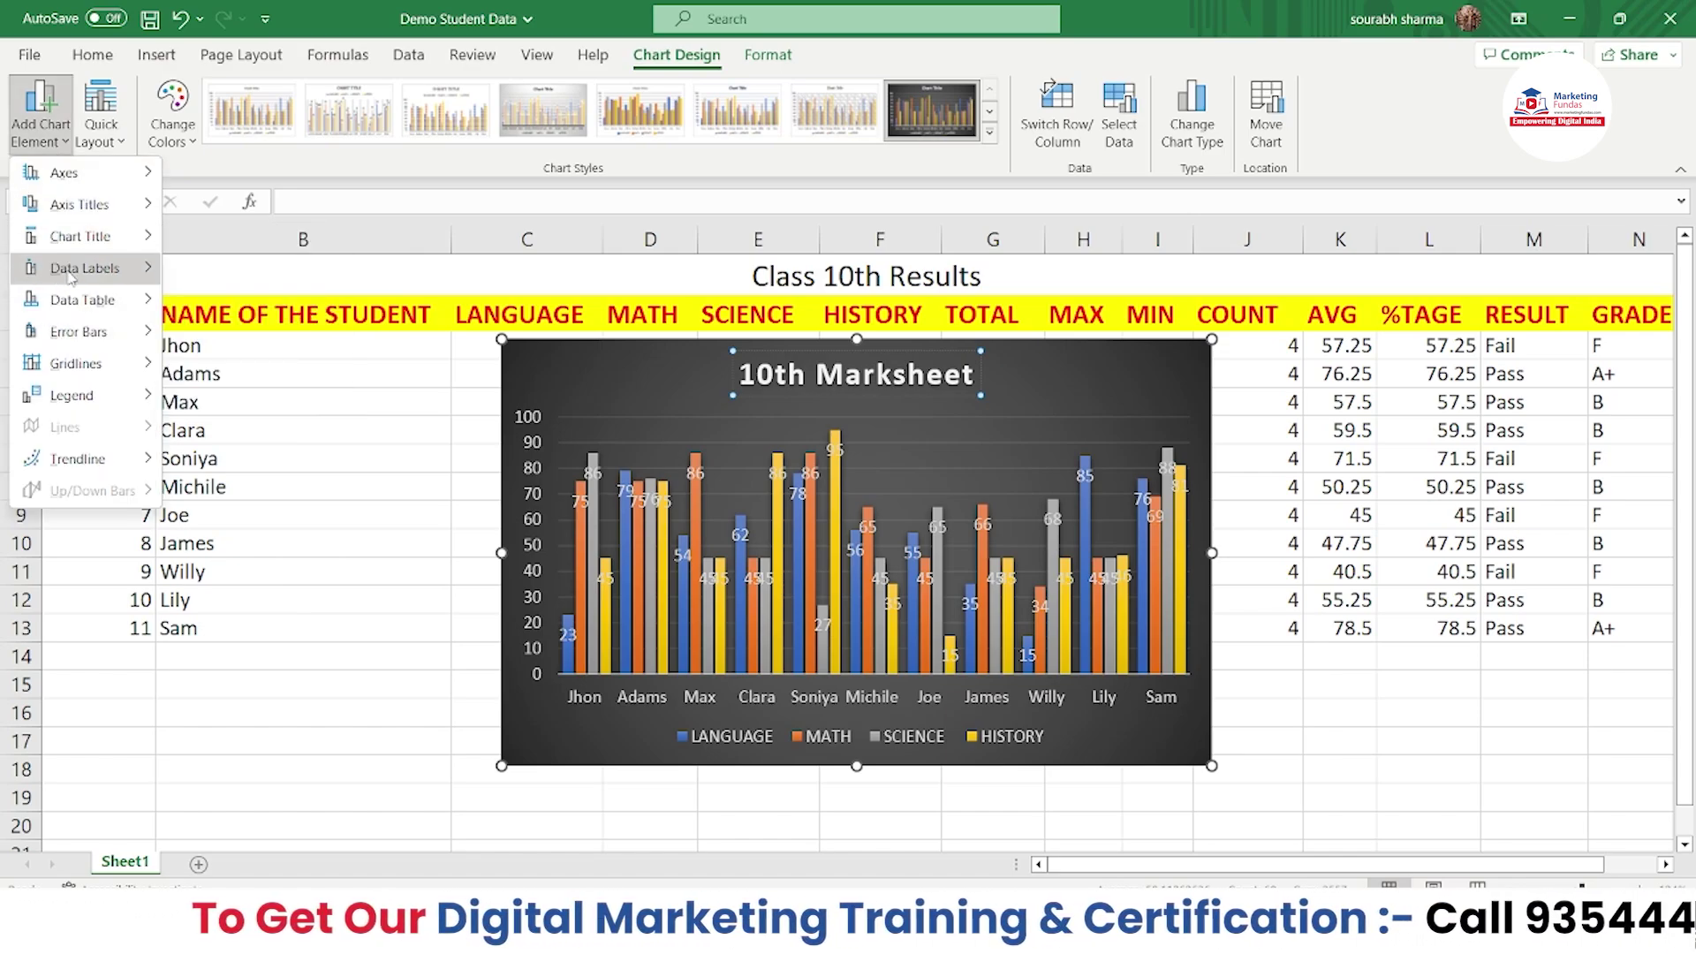
left_click(286, 503)
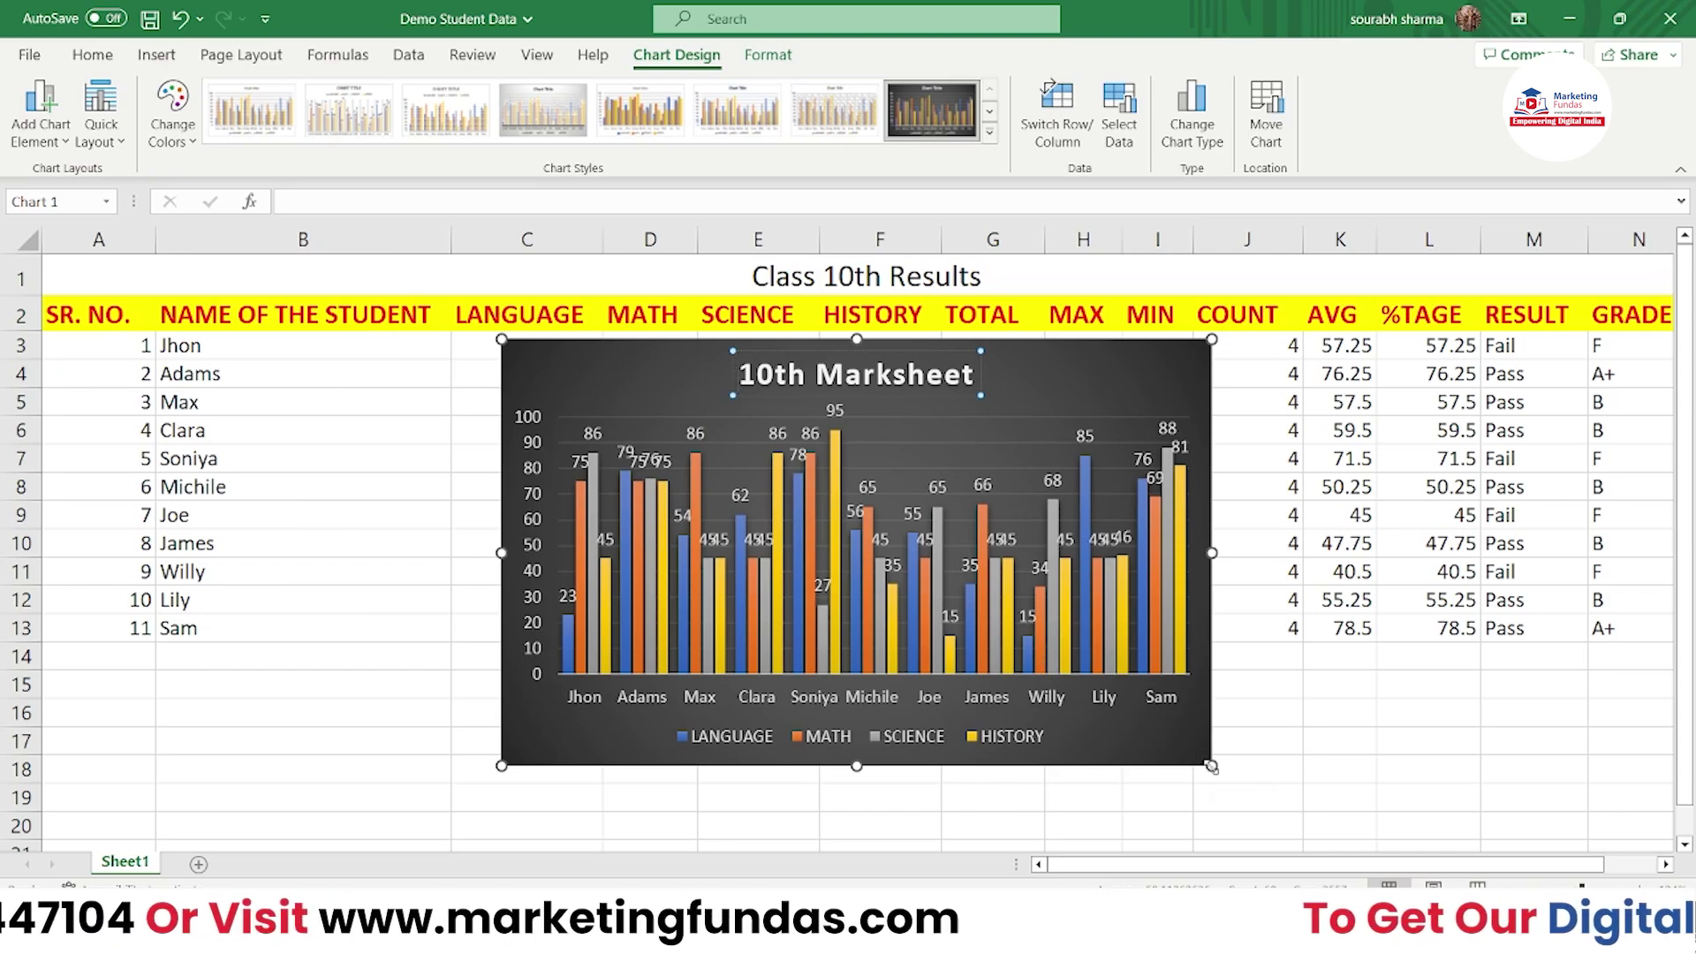
Step: Enlarge the chart to span about eight columns and shift it up and to the left over the results table
left_click_drag(1211, 767, 1407, 826)
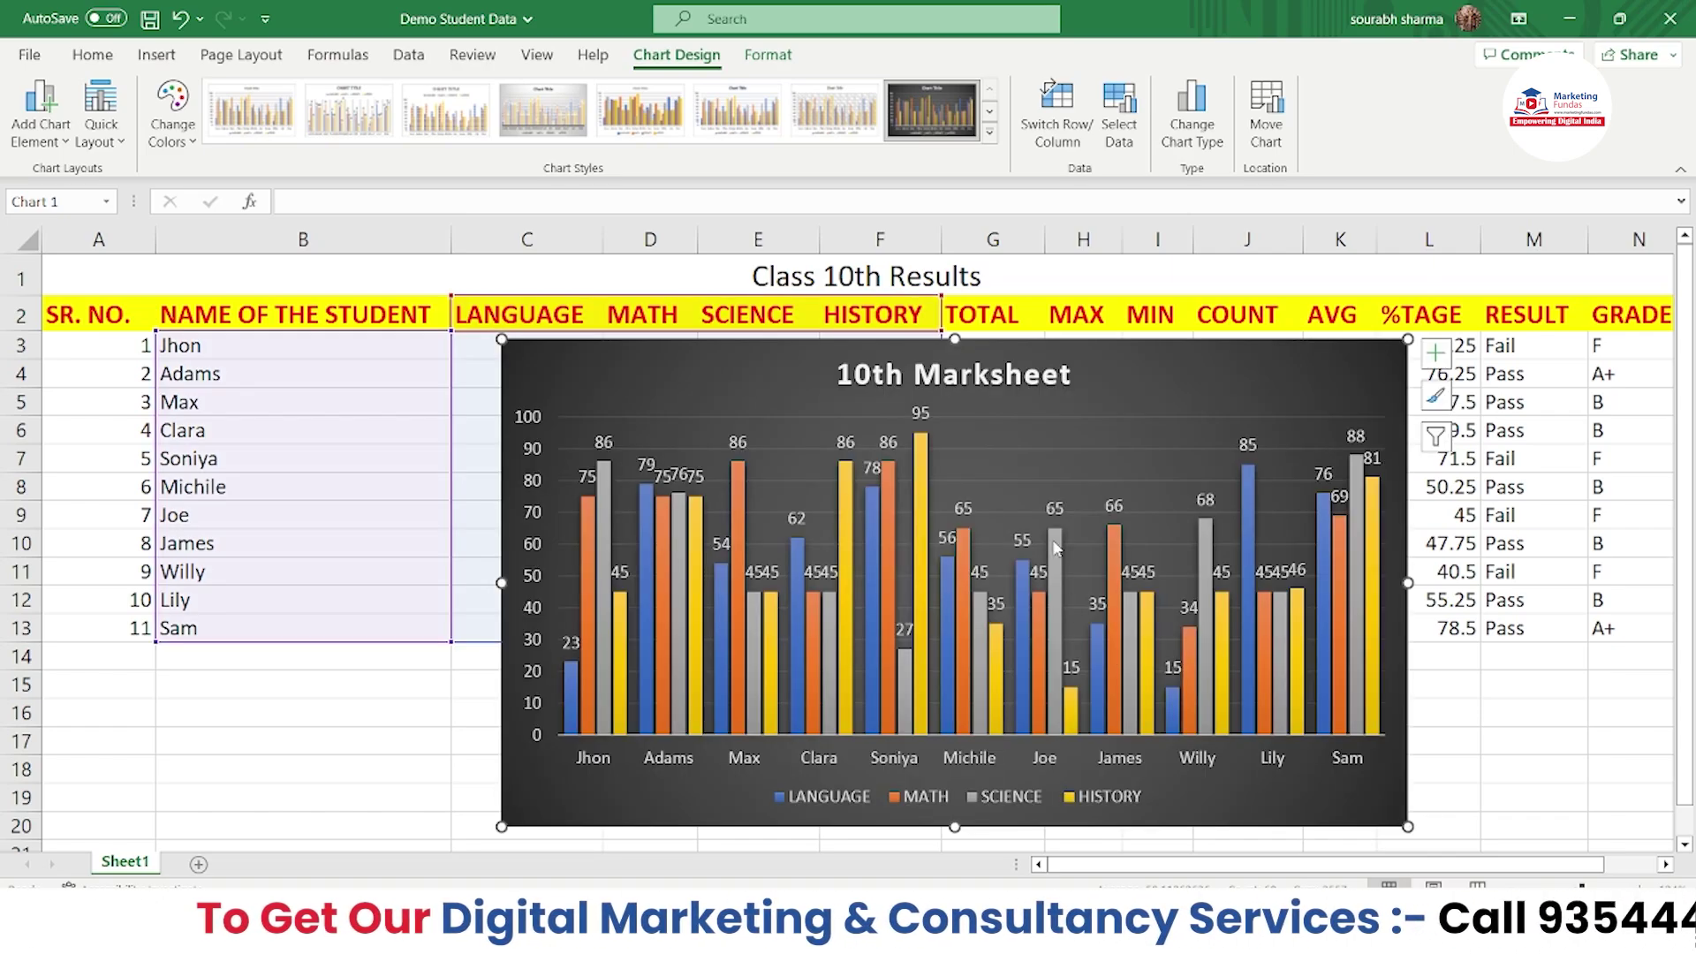
left_click_drag(1148, 377, 1063, 341)
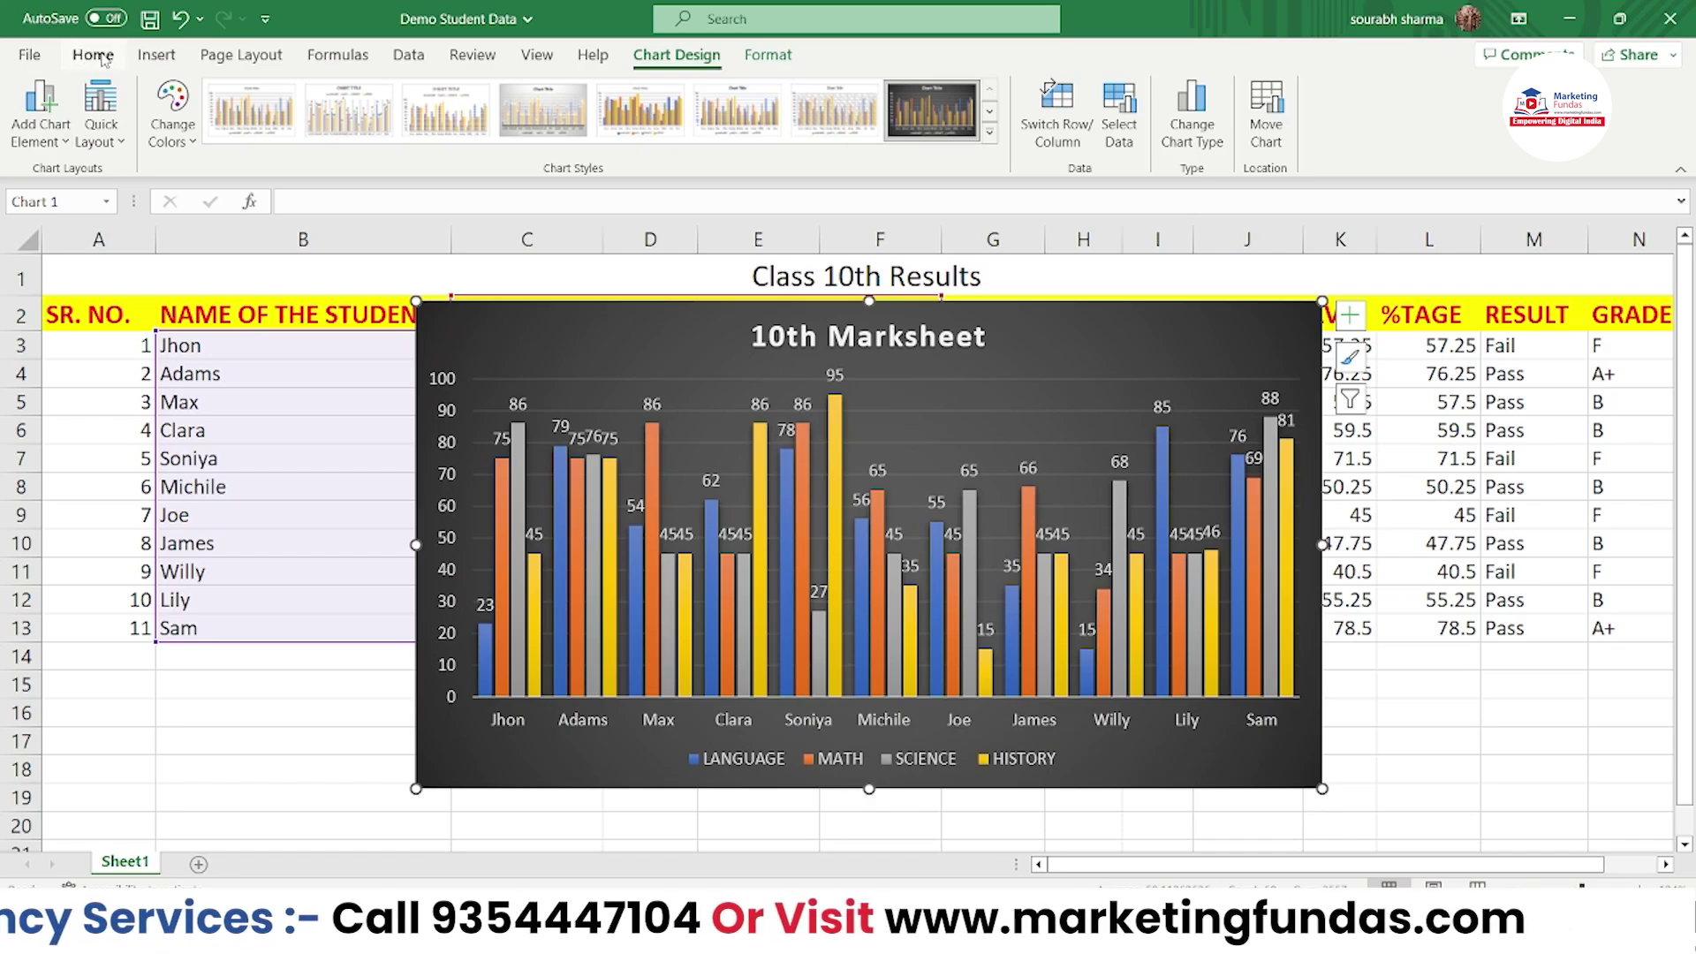
Step: Examine the chart's data table, error bar, legend and trendline options, and the available quick layouts
left_click(39, 114)
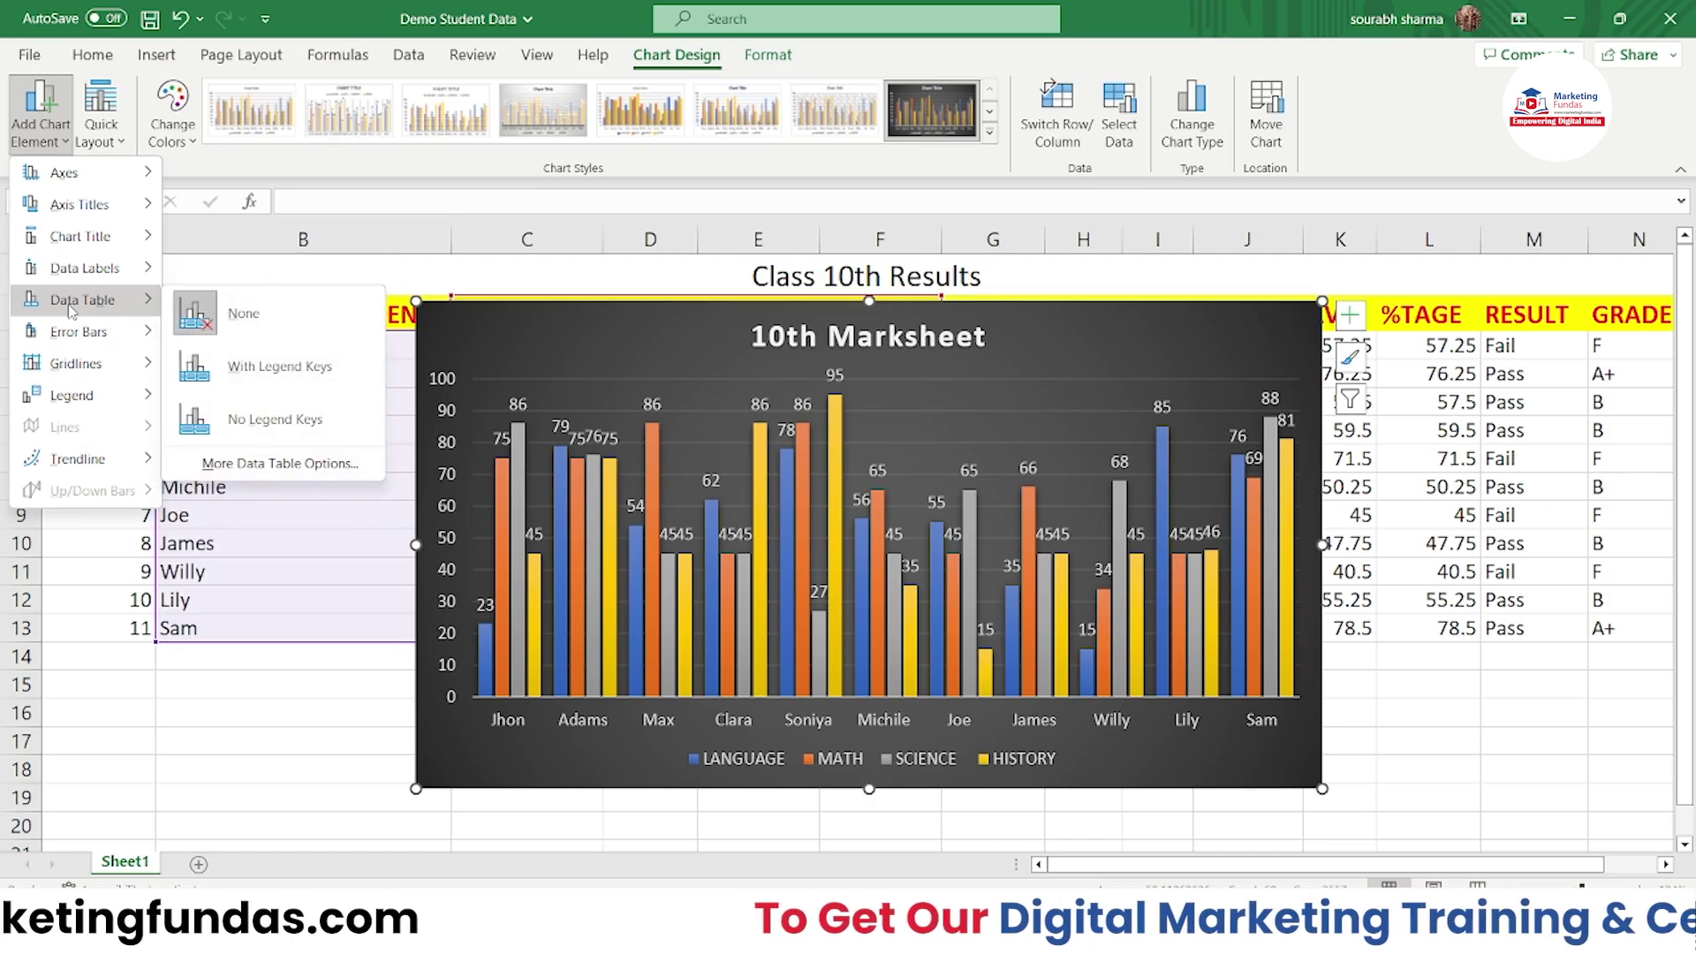
mouse_move(95, 284)
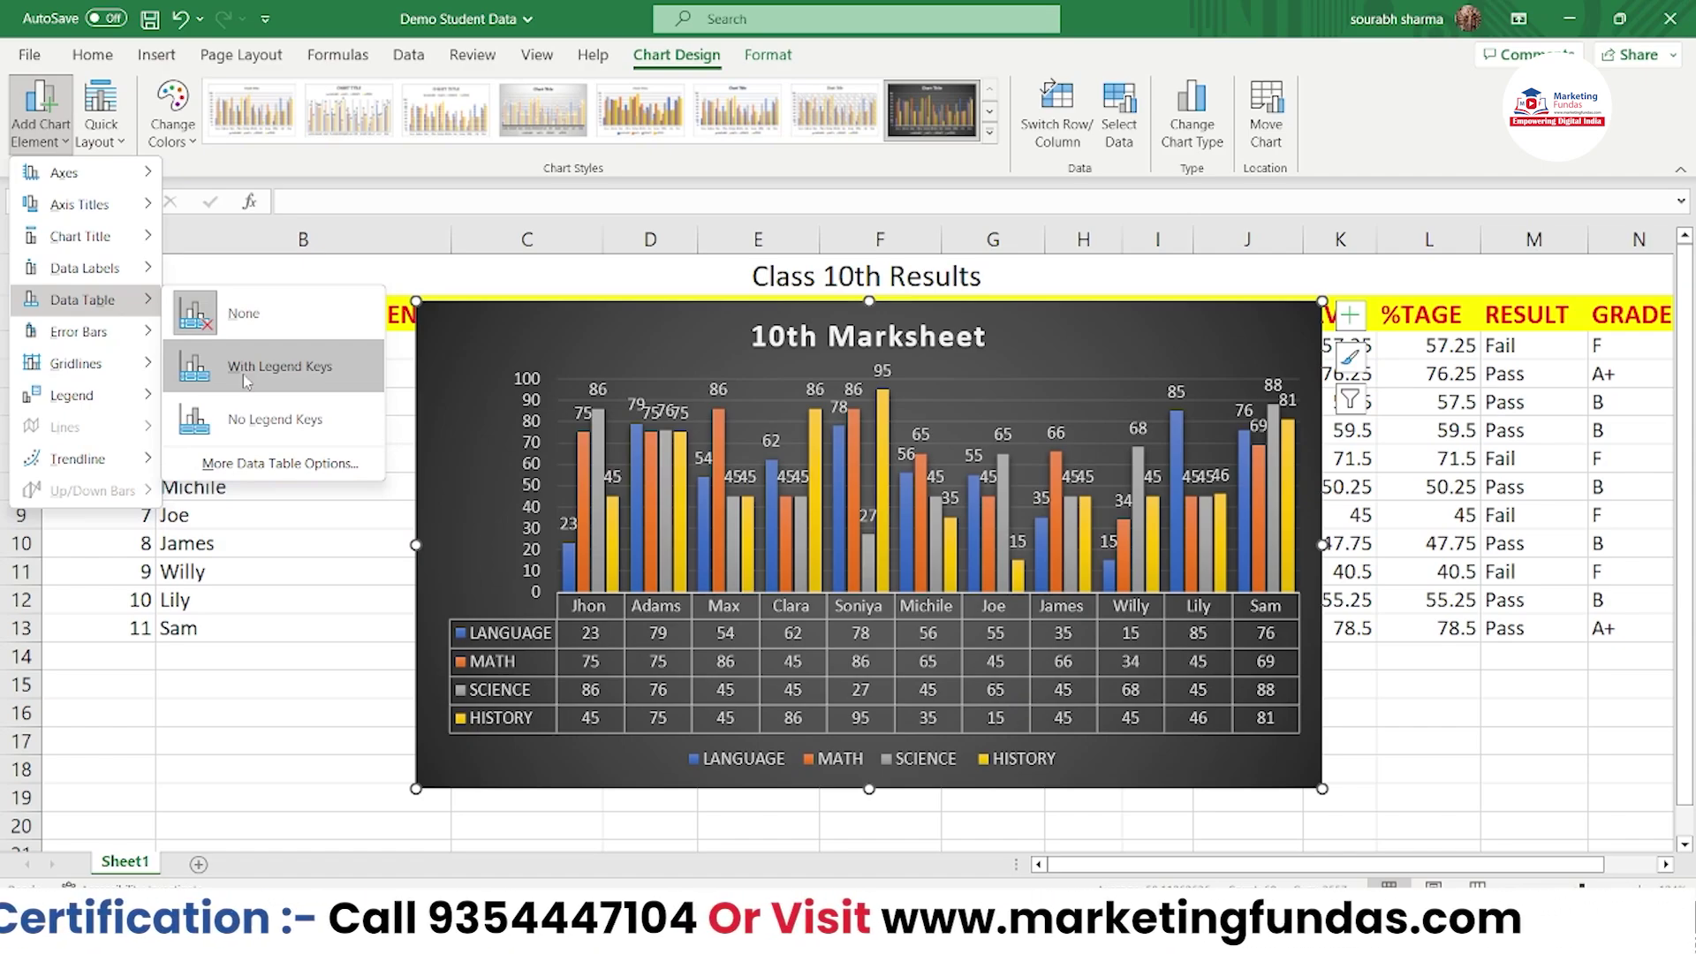
mouse_move(107, 334)
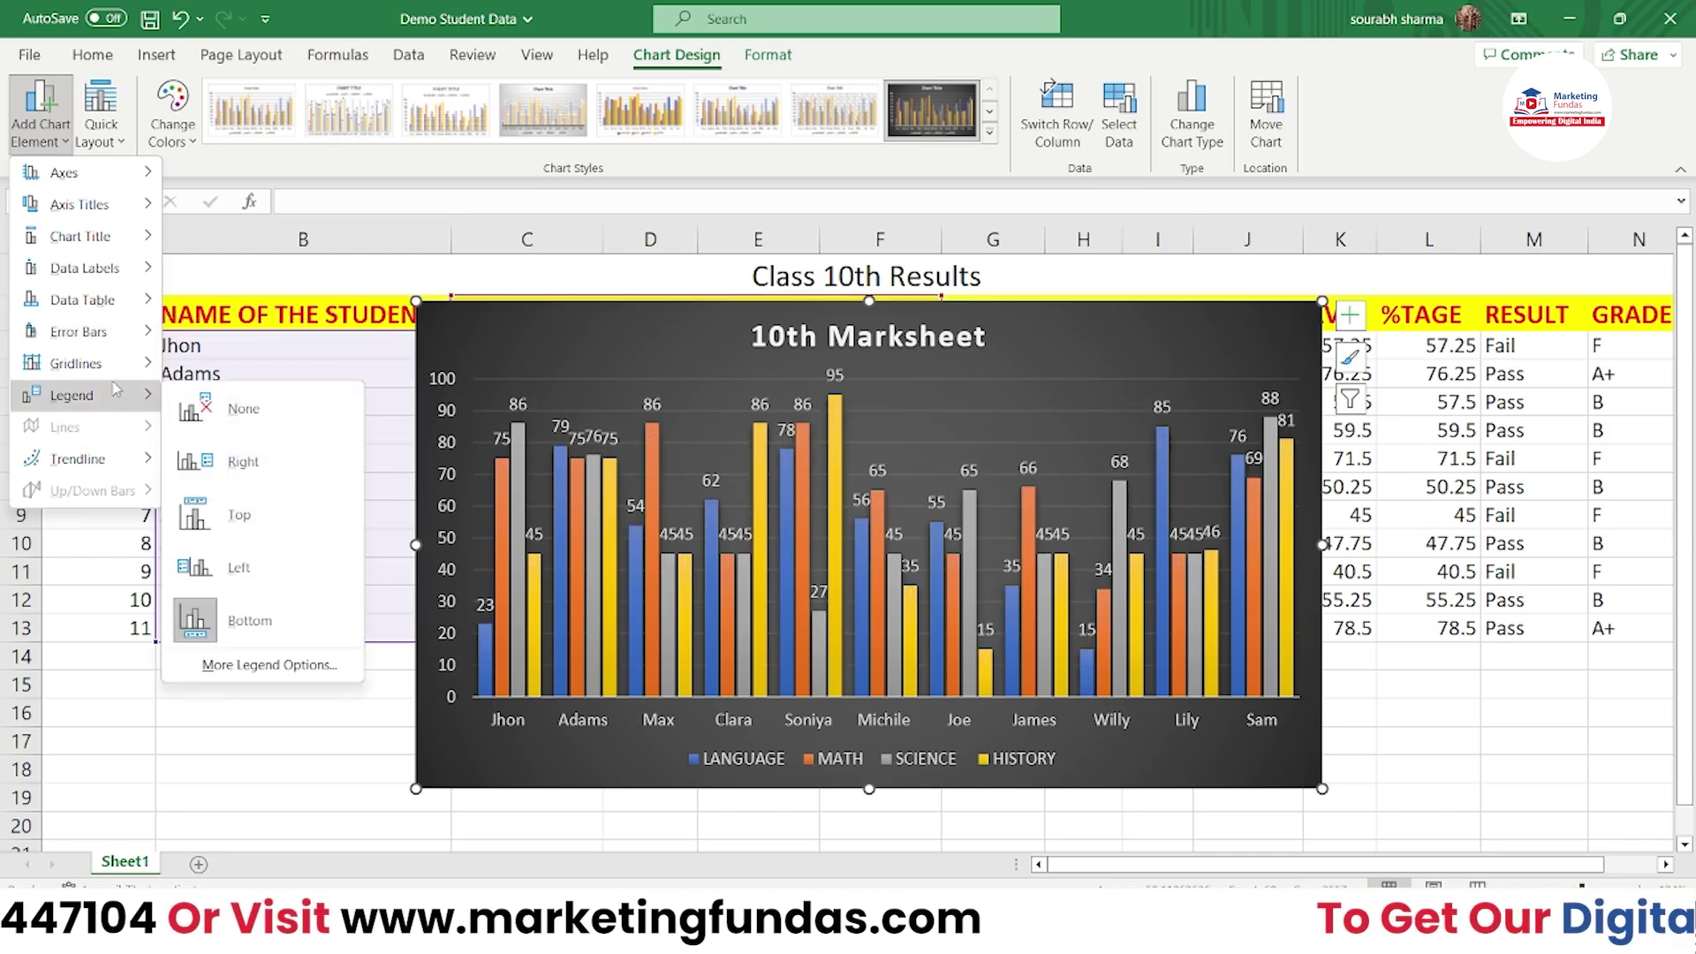
mouse_move(92, 389)
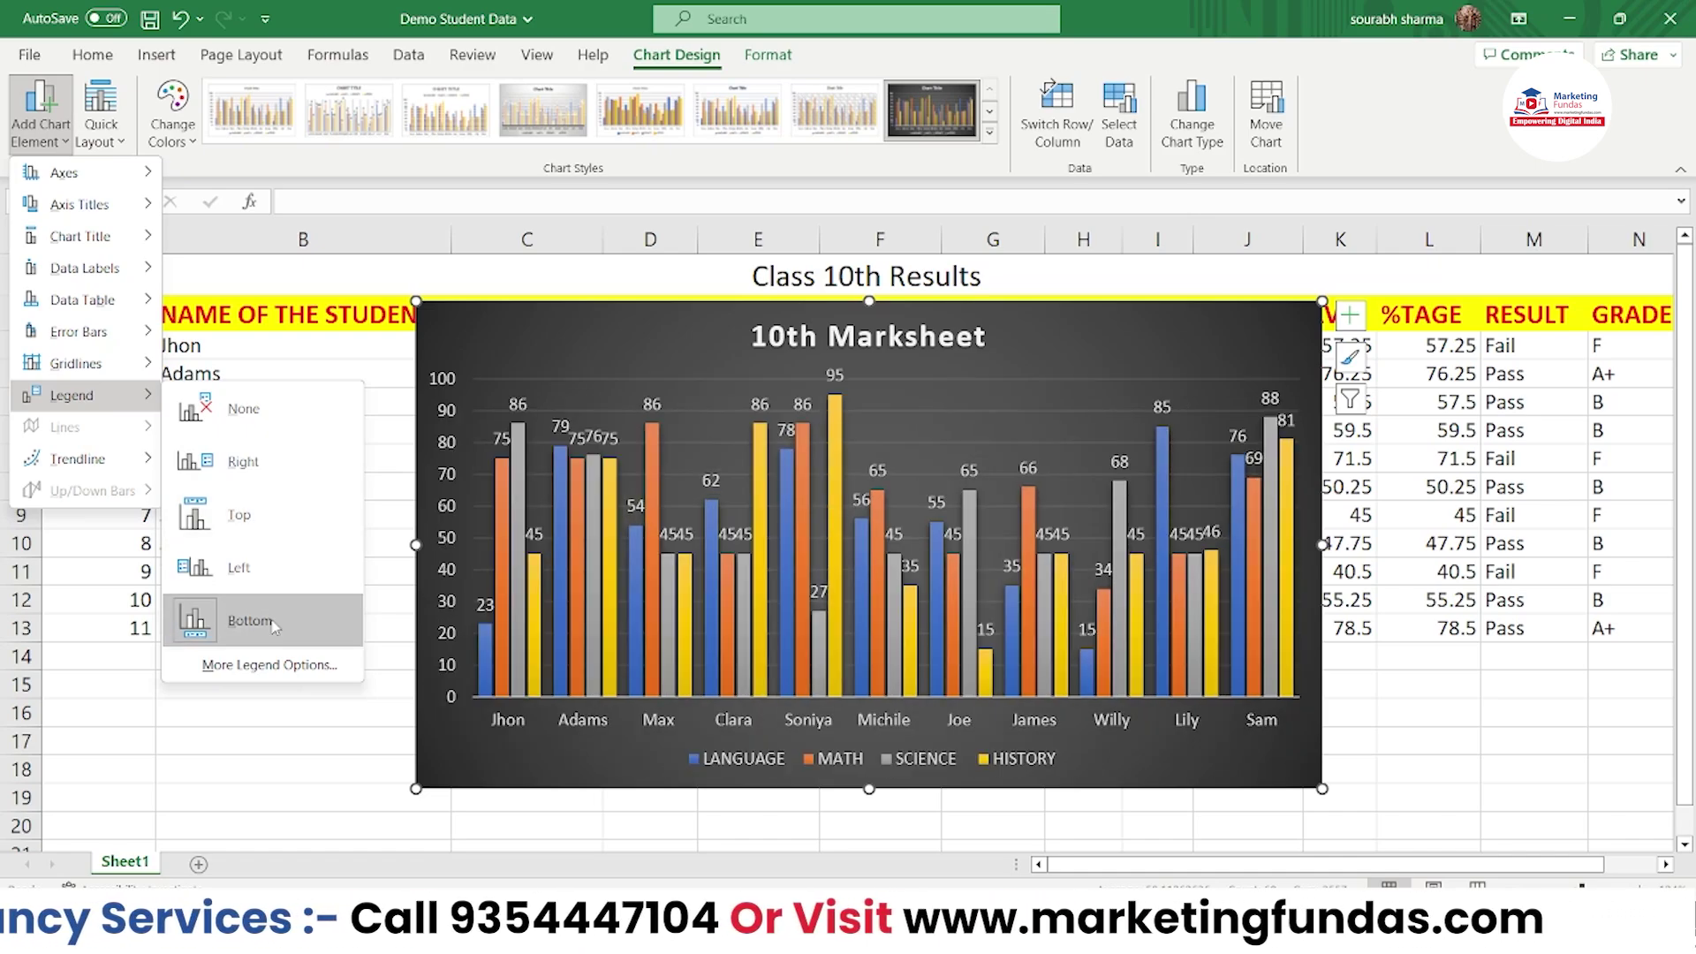
mouse_move(88, 459)
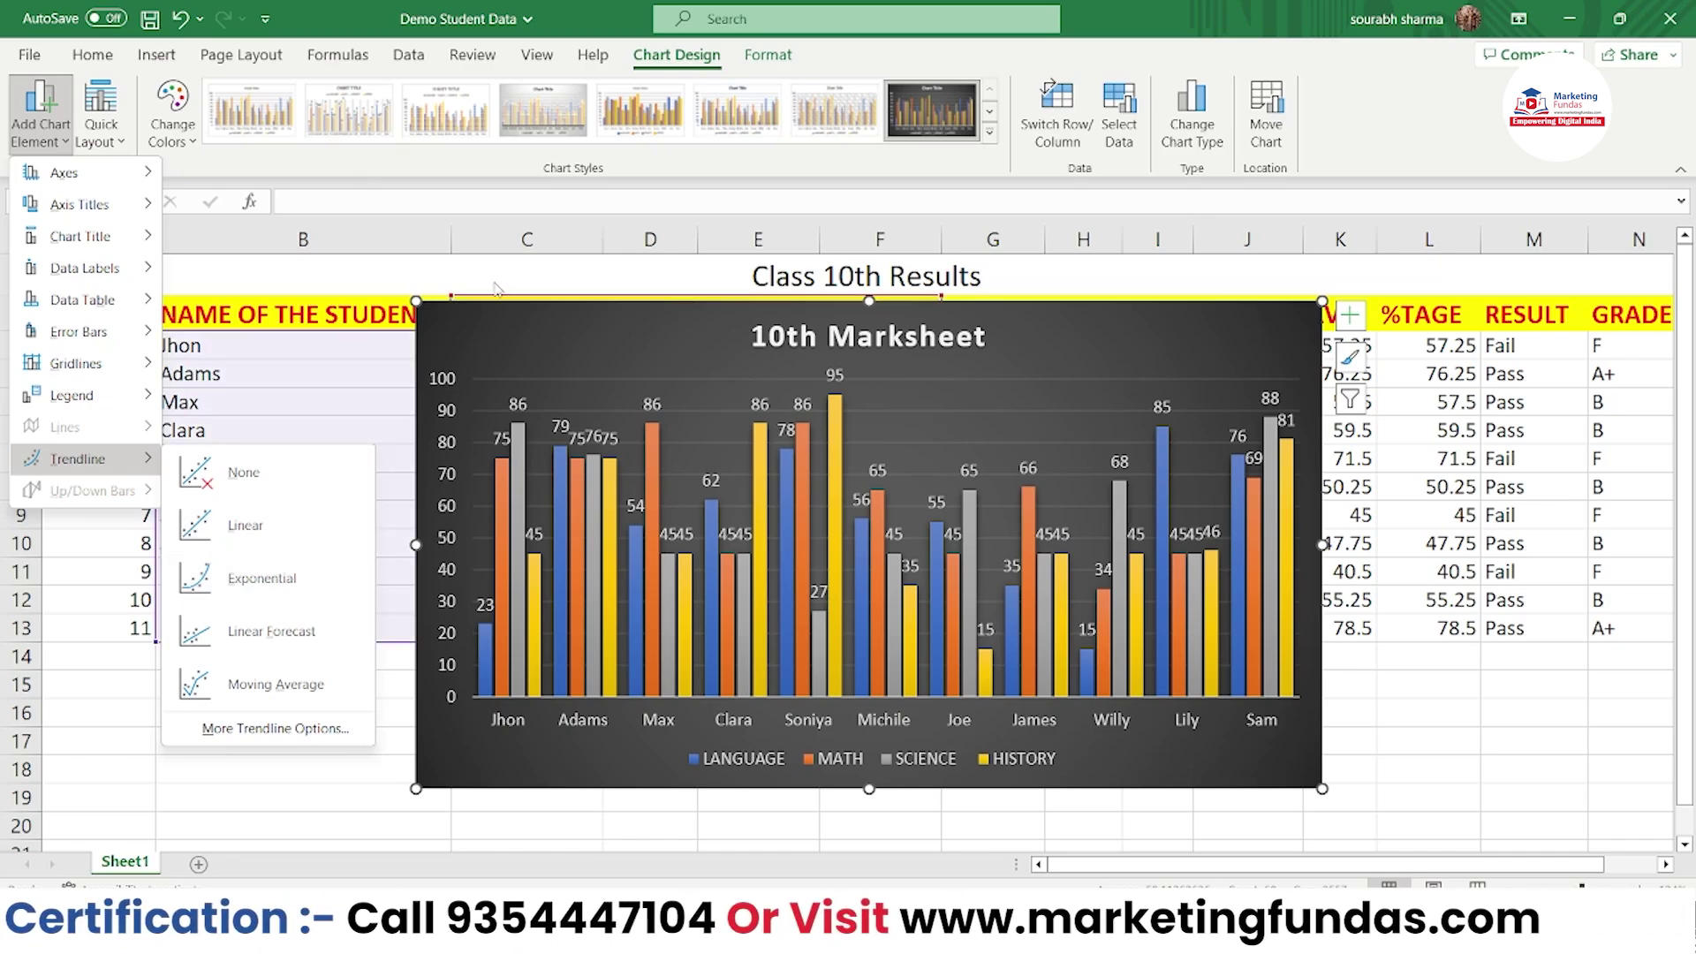
left_click(40, 113)
left_click(91, 131)
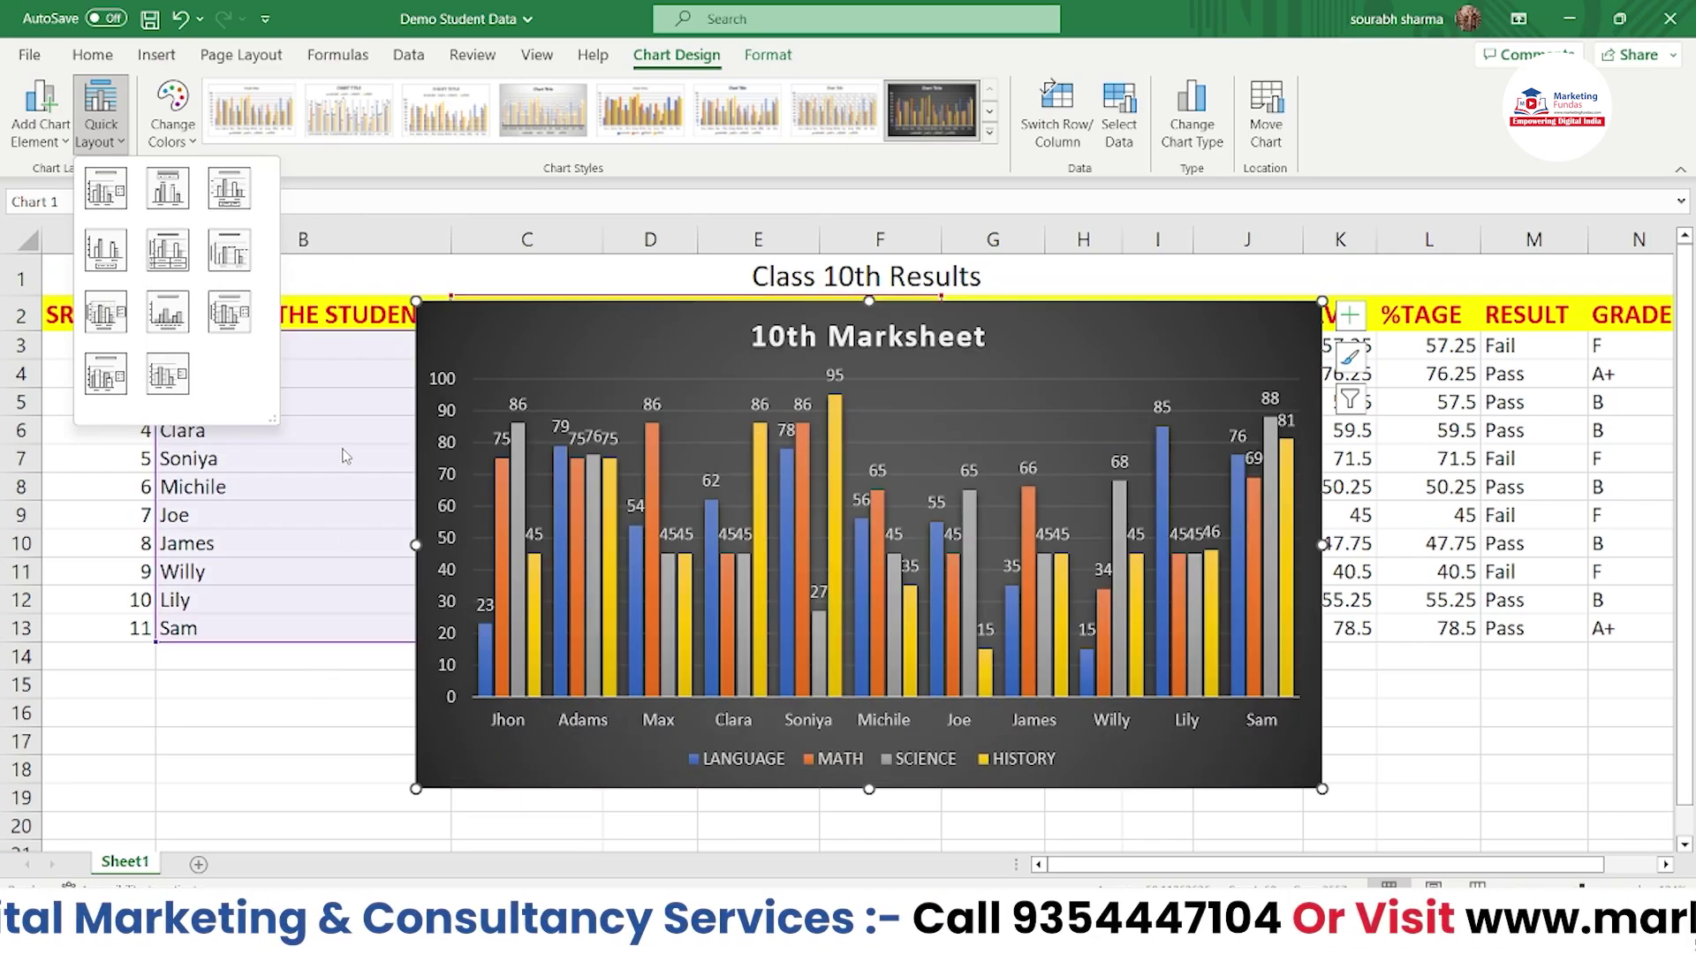
left_click(428, 181)
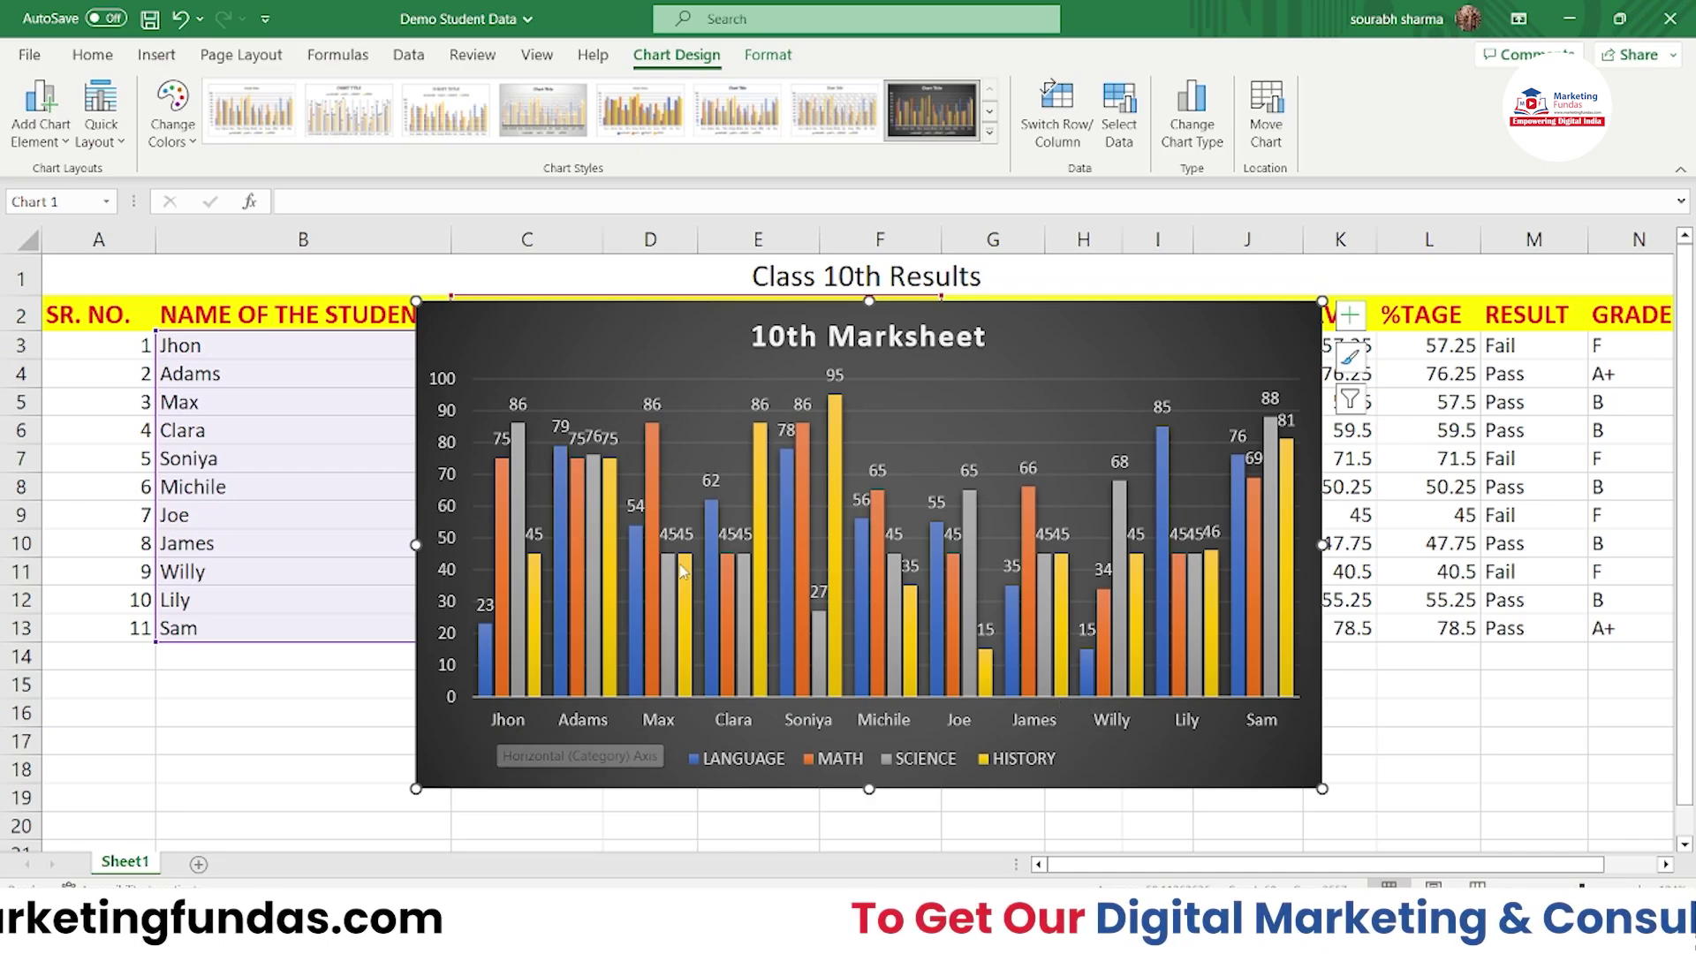
Step: Try switching the chart's rows and columns to group the marks by subject, and switch back to grouping by student
left_click(1060, 126)
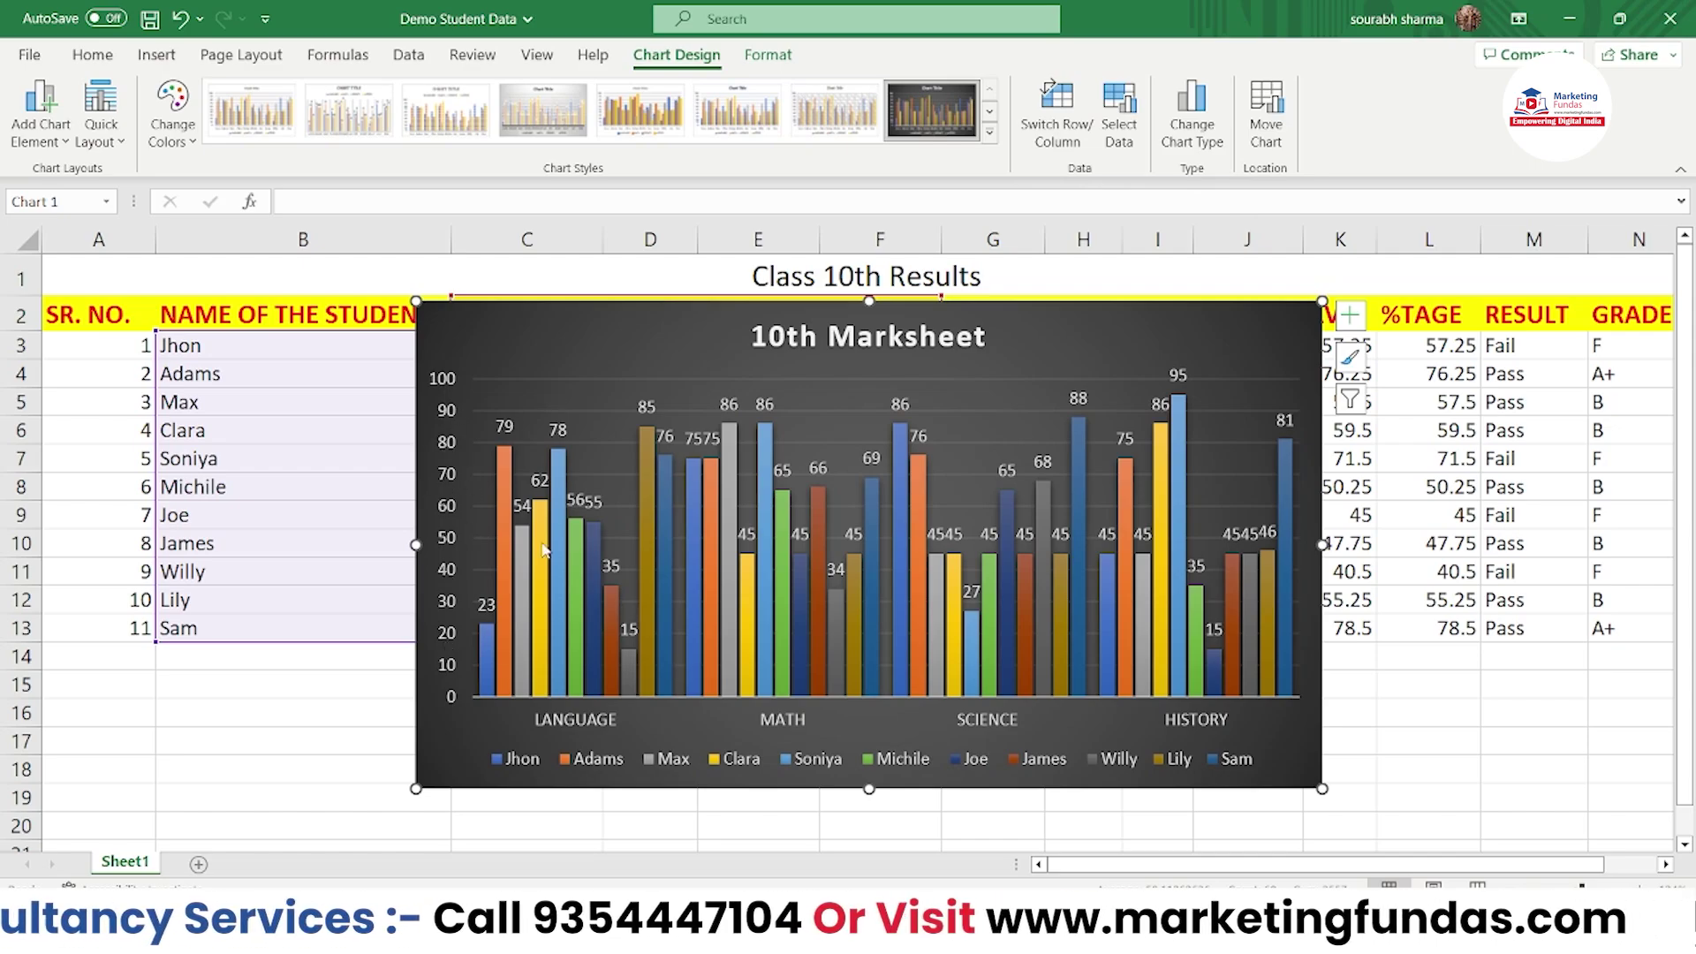
left_click(1061, 97)
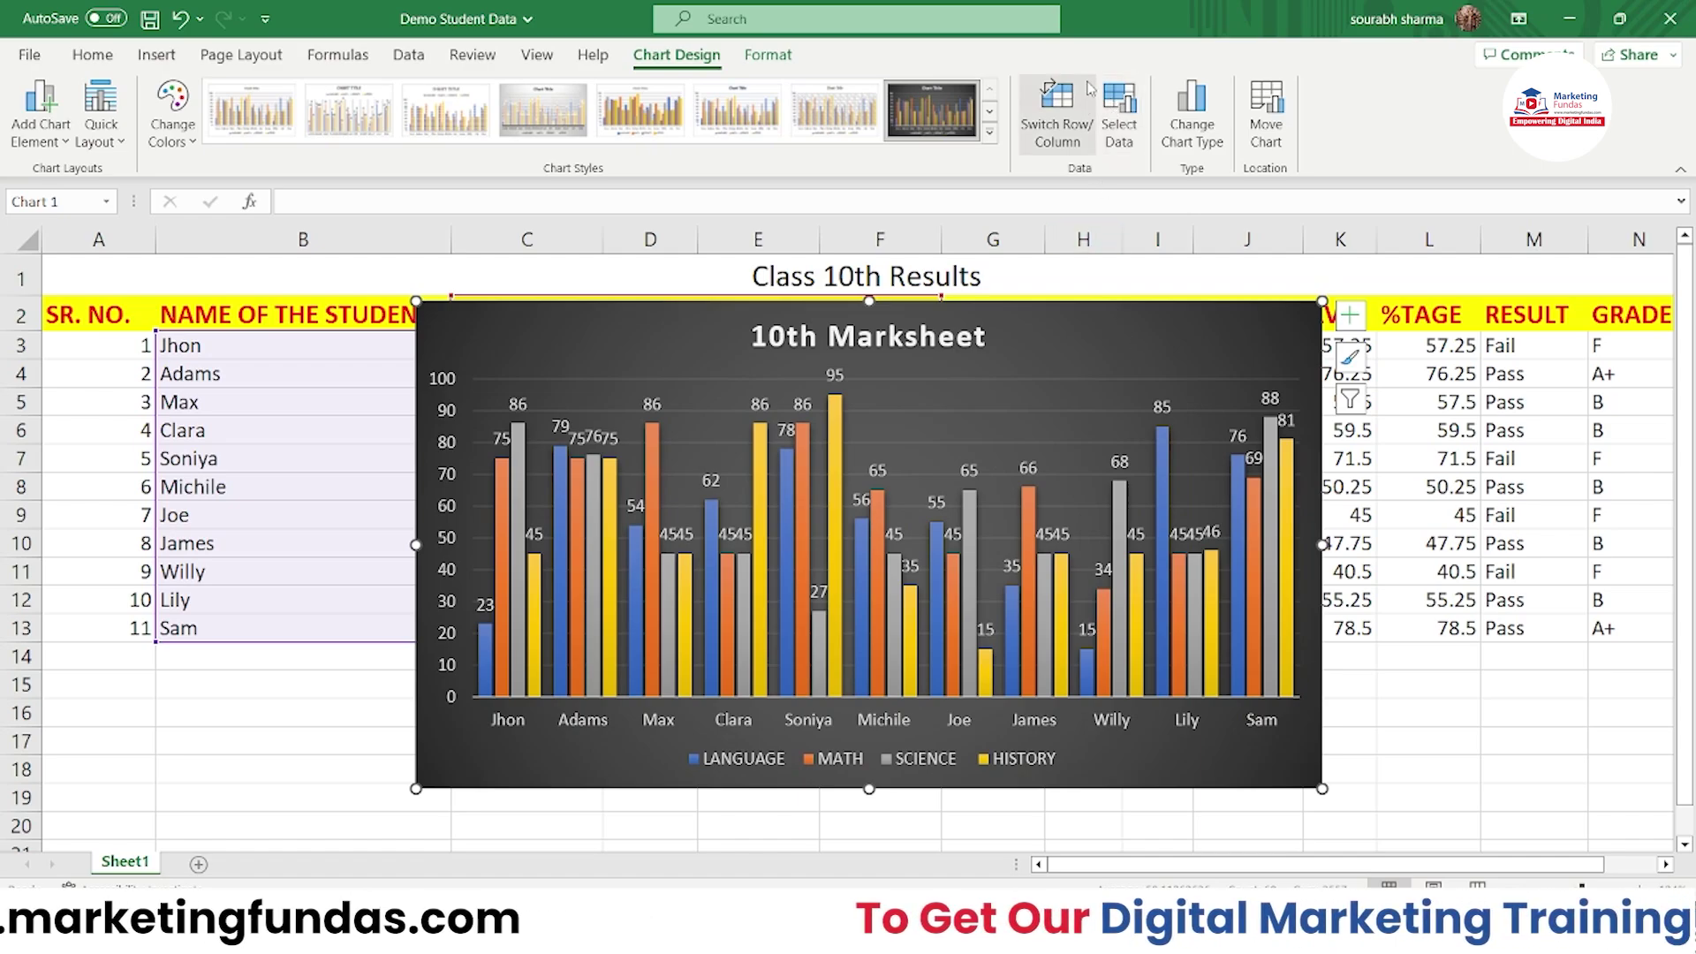
Step: Examine the chart's source data range, series and category labels, and the chart types offered for it
left_click(1115, 115)
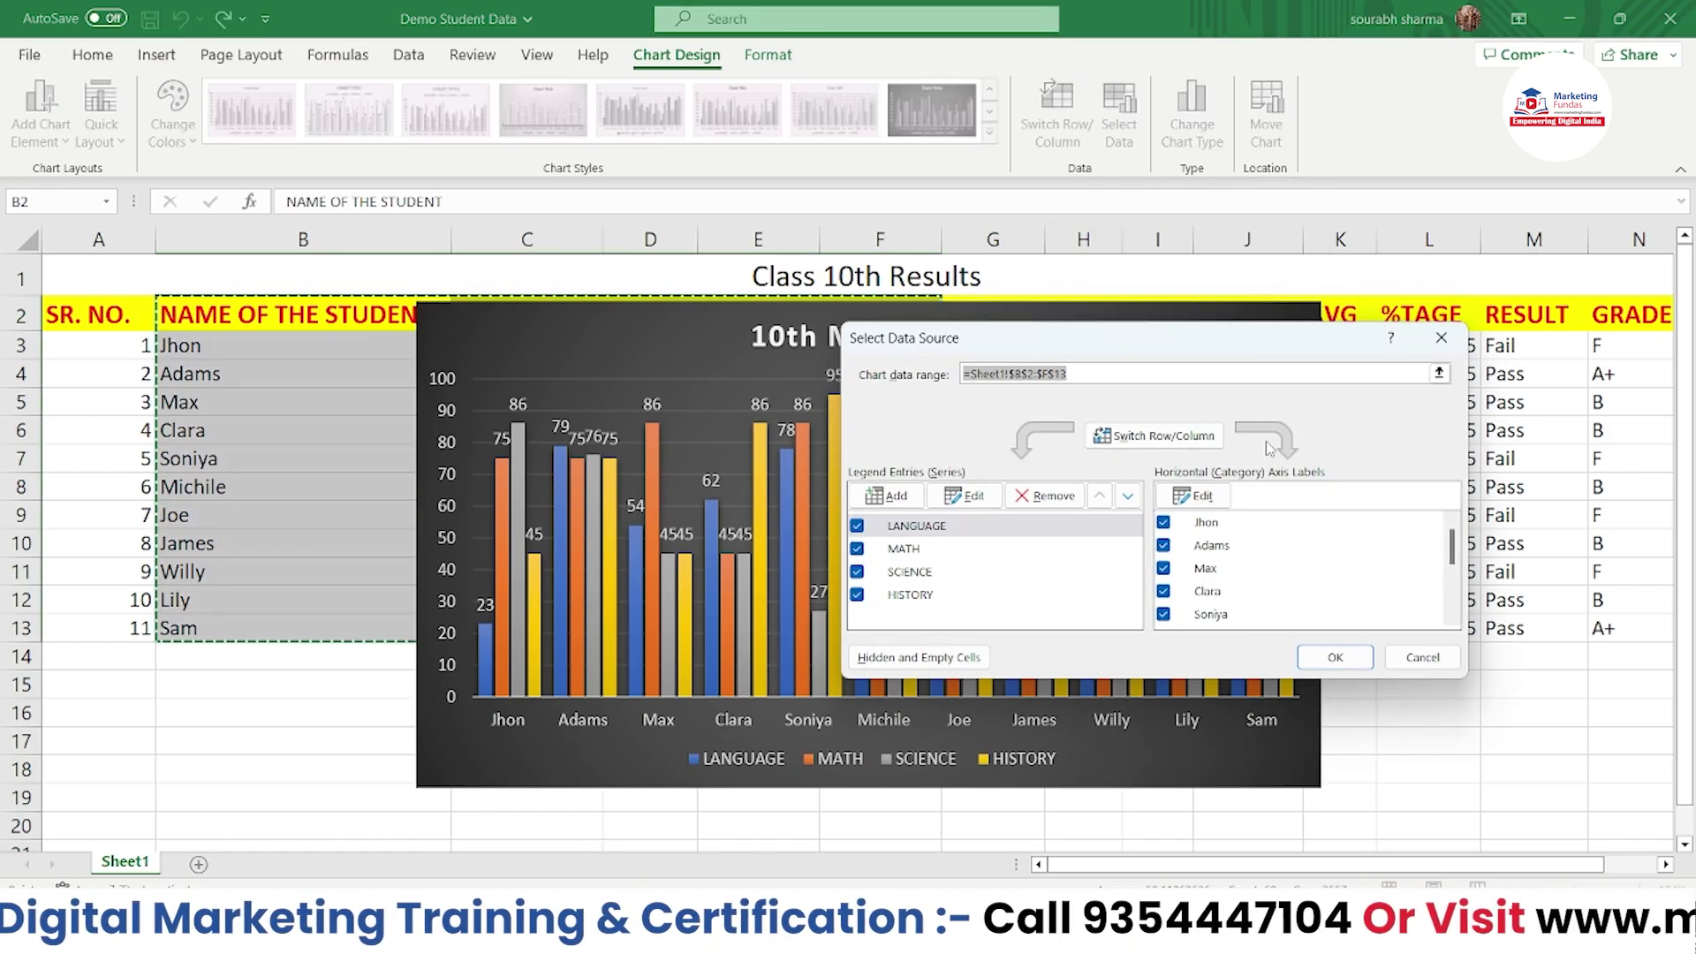
left_click_drag(1259, 339, 1220, 336)
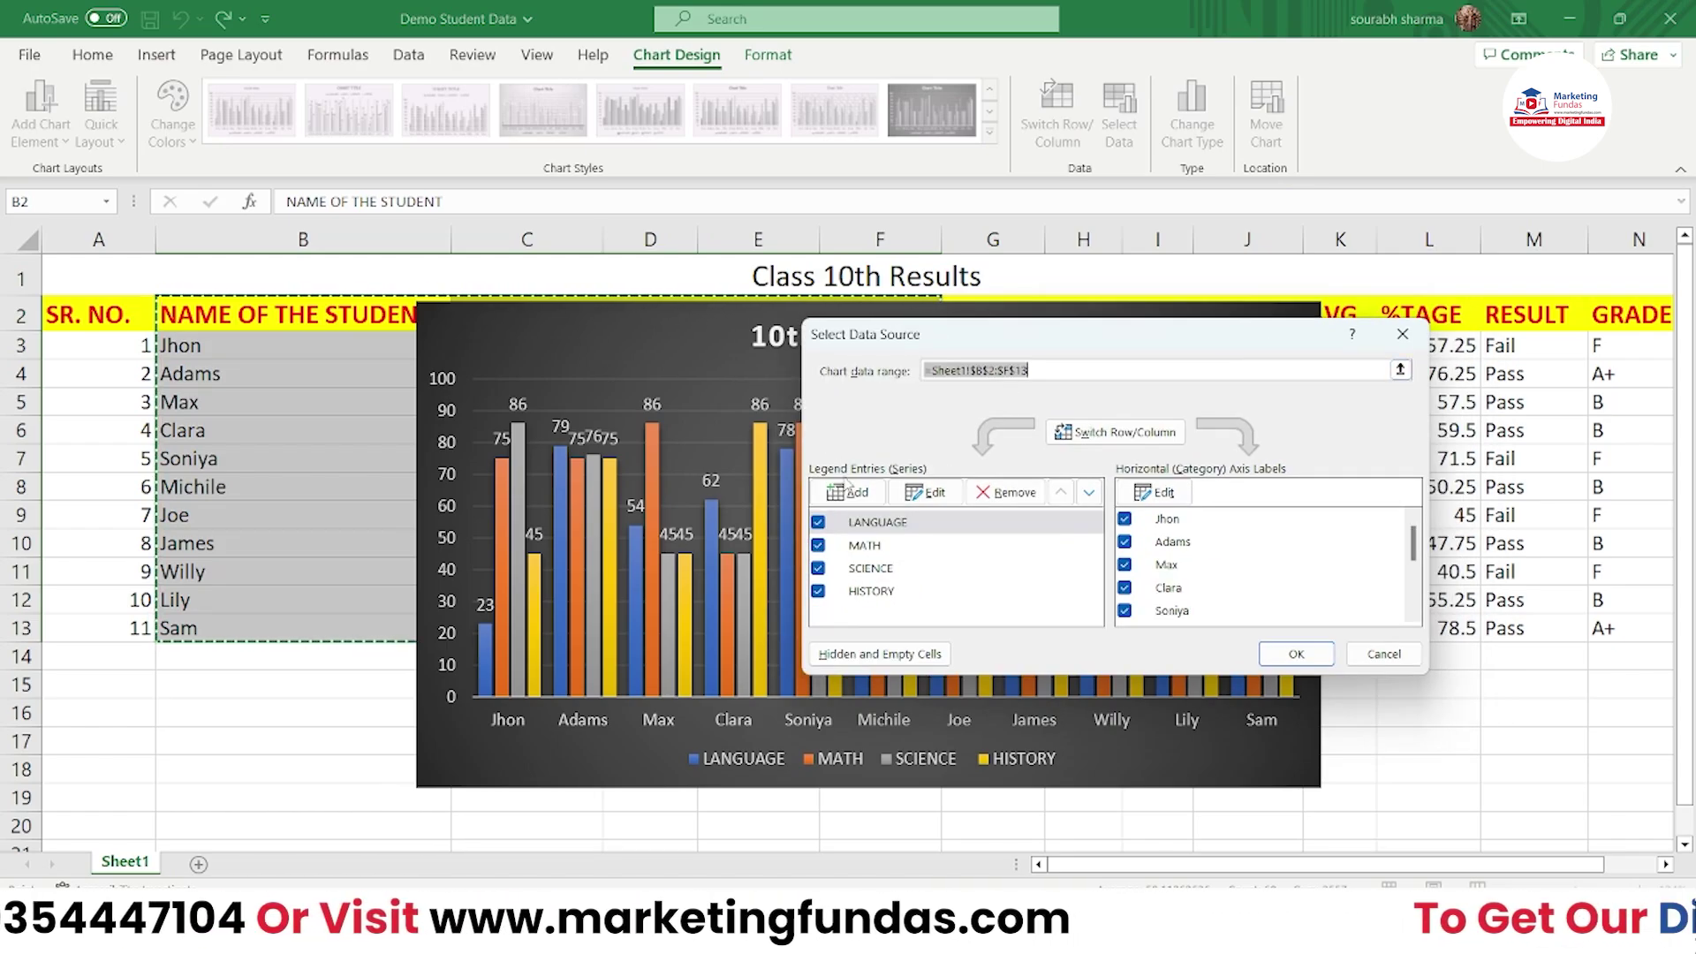
left_click(1379, 653)
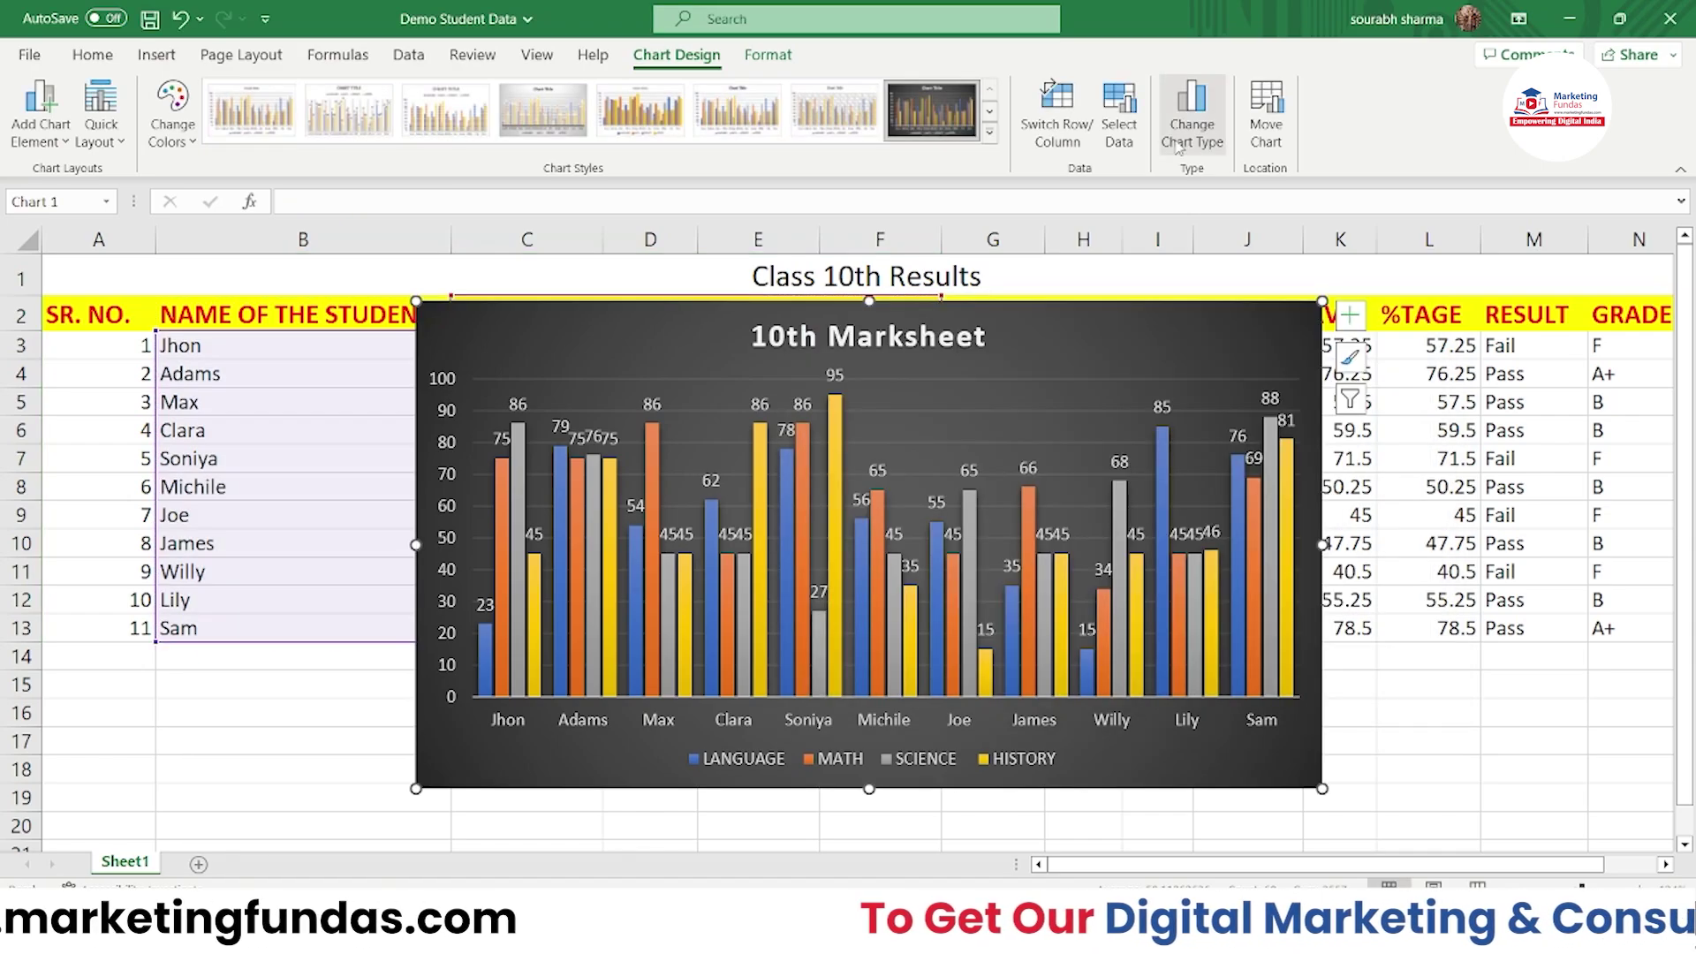
left_click(1186, 132)
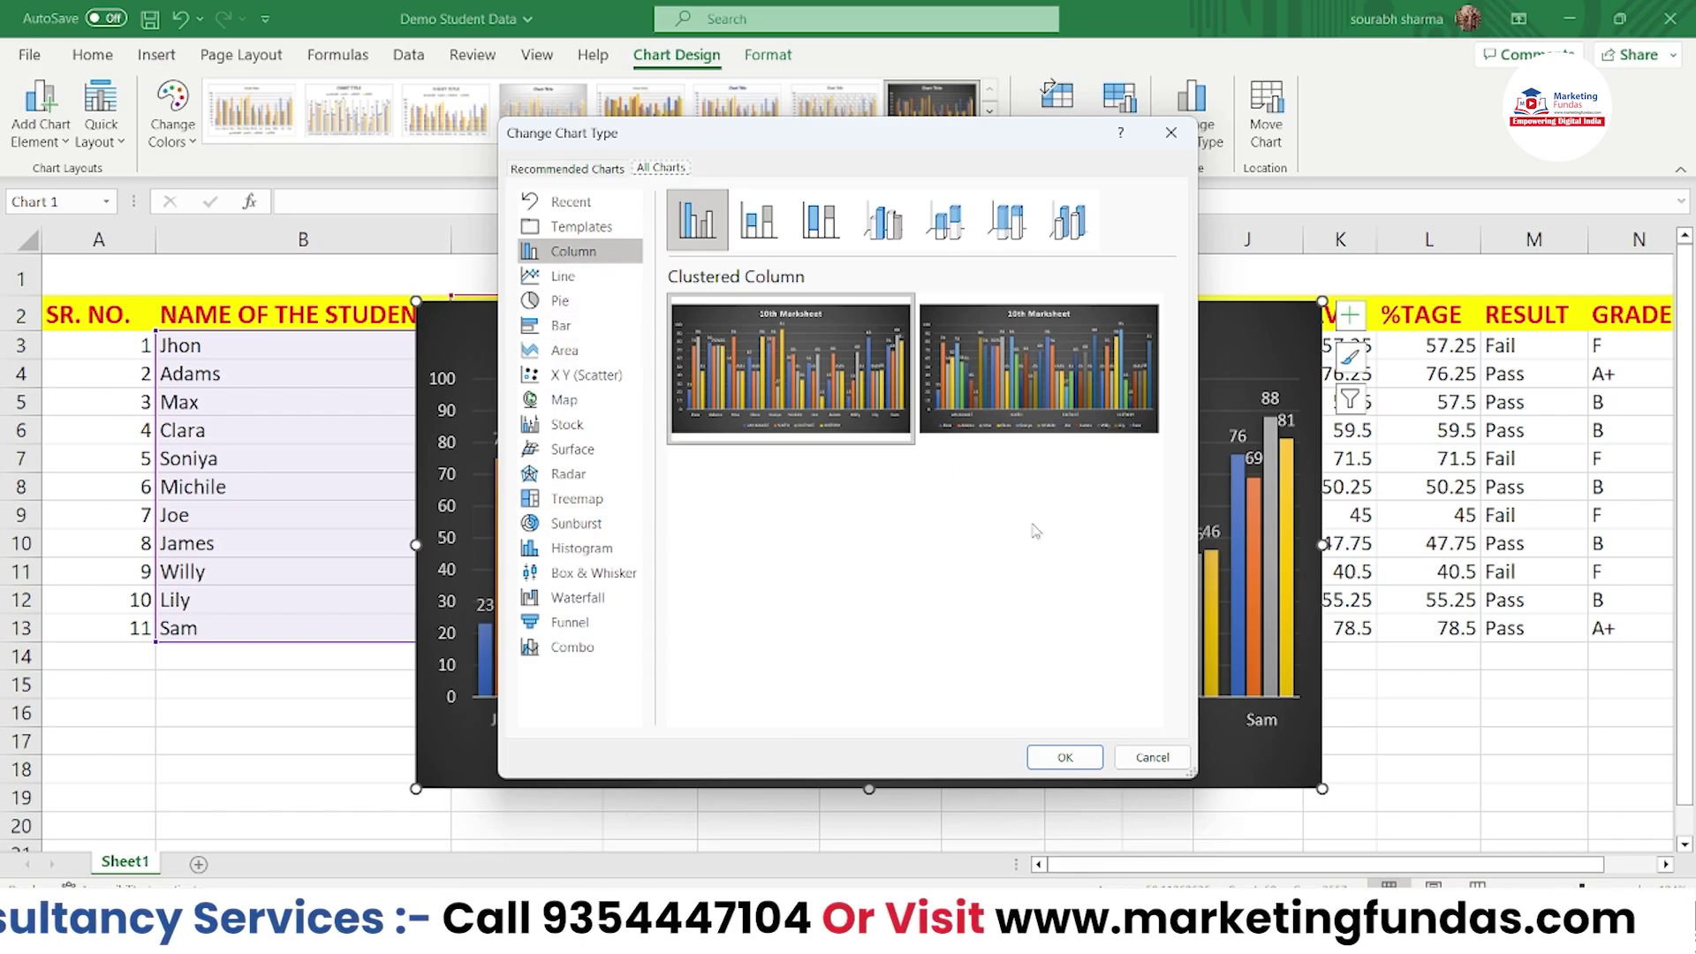
left_click(1149, 758)
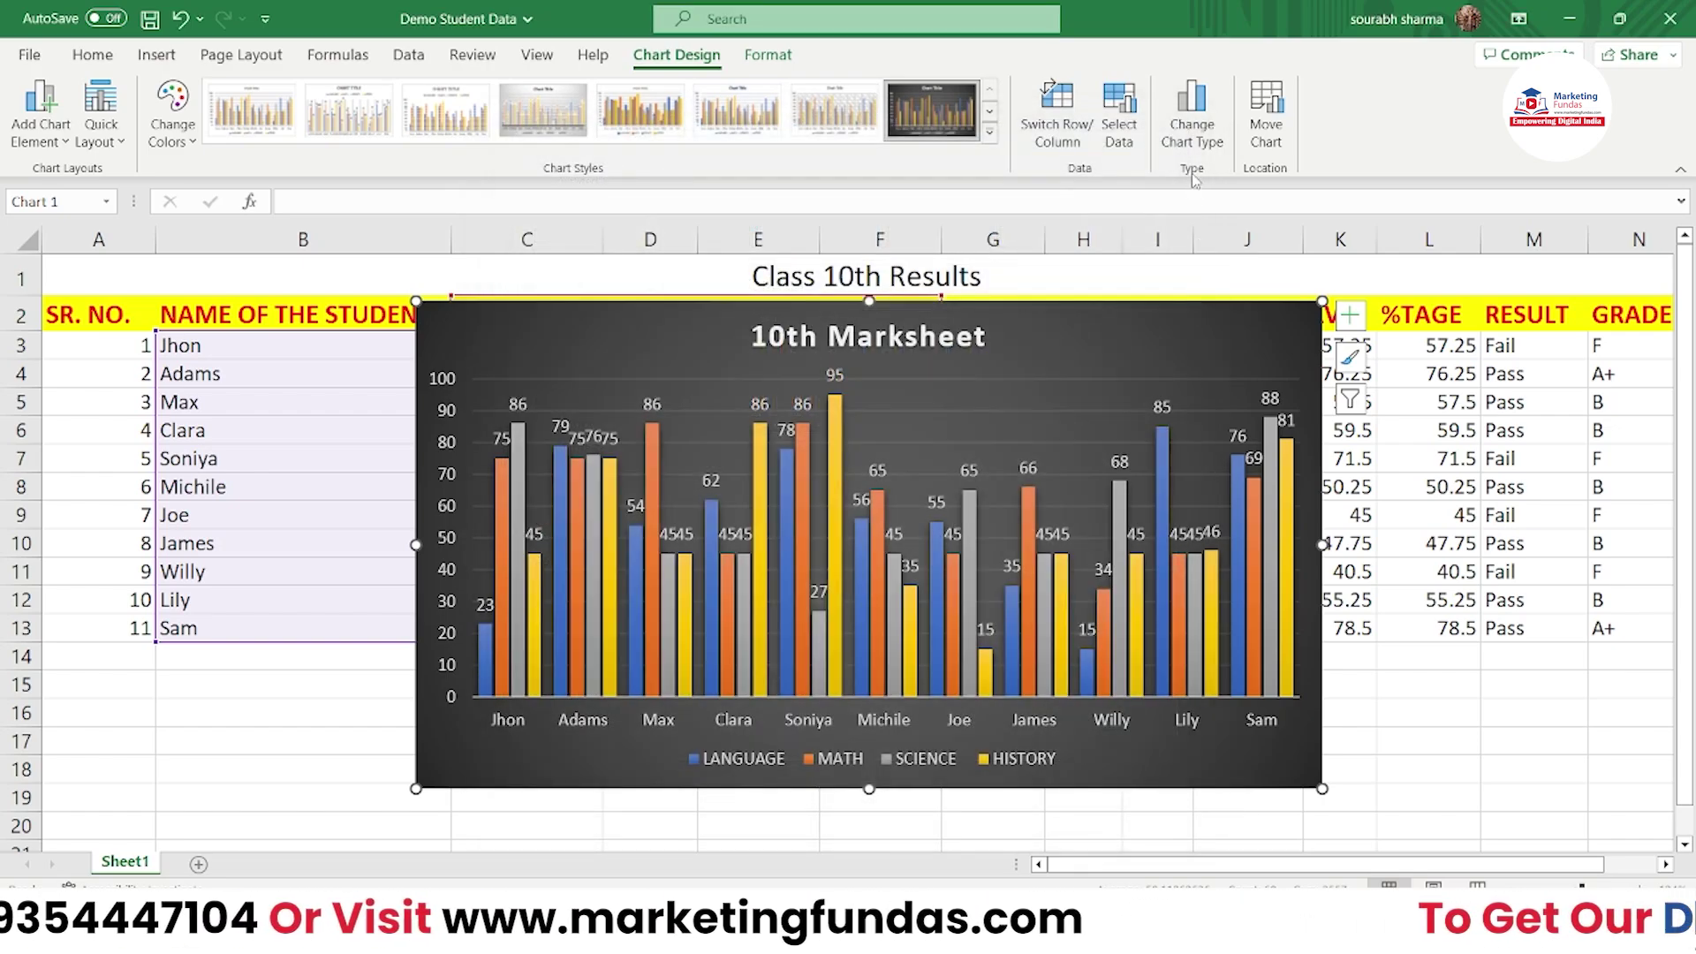
Step: Review the Move Chart placement options, including the list of sheets that can hold the chart as an object
left_click(1256, 131)
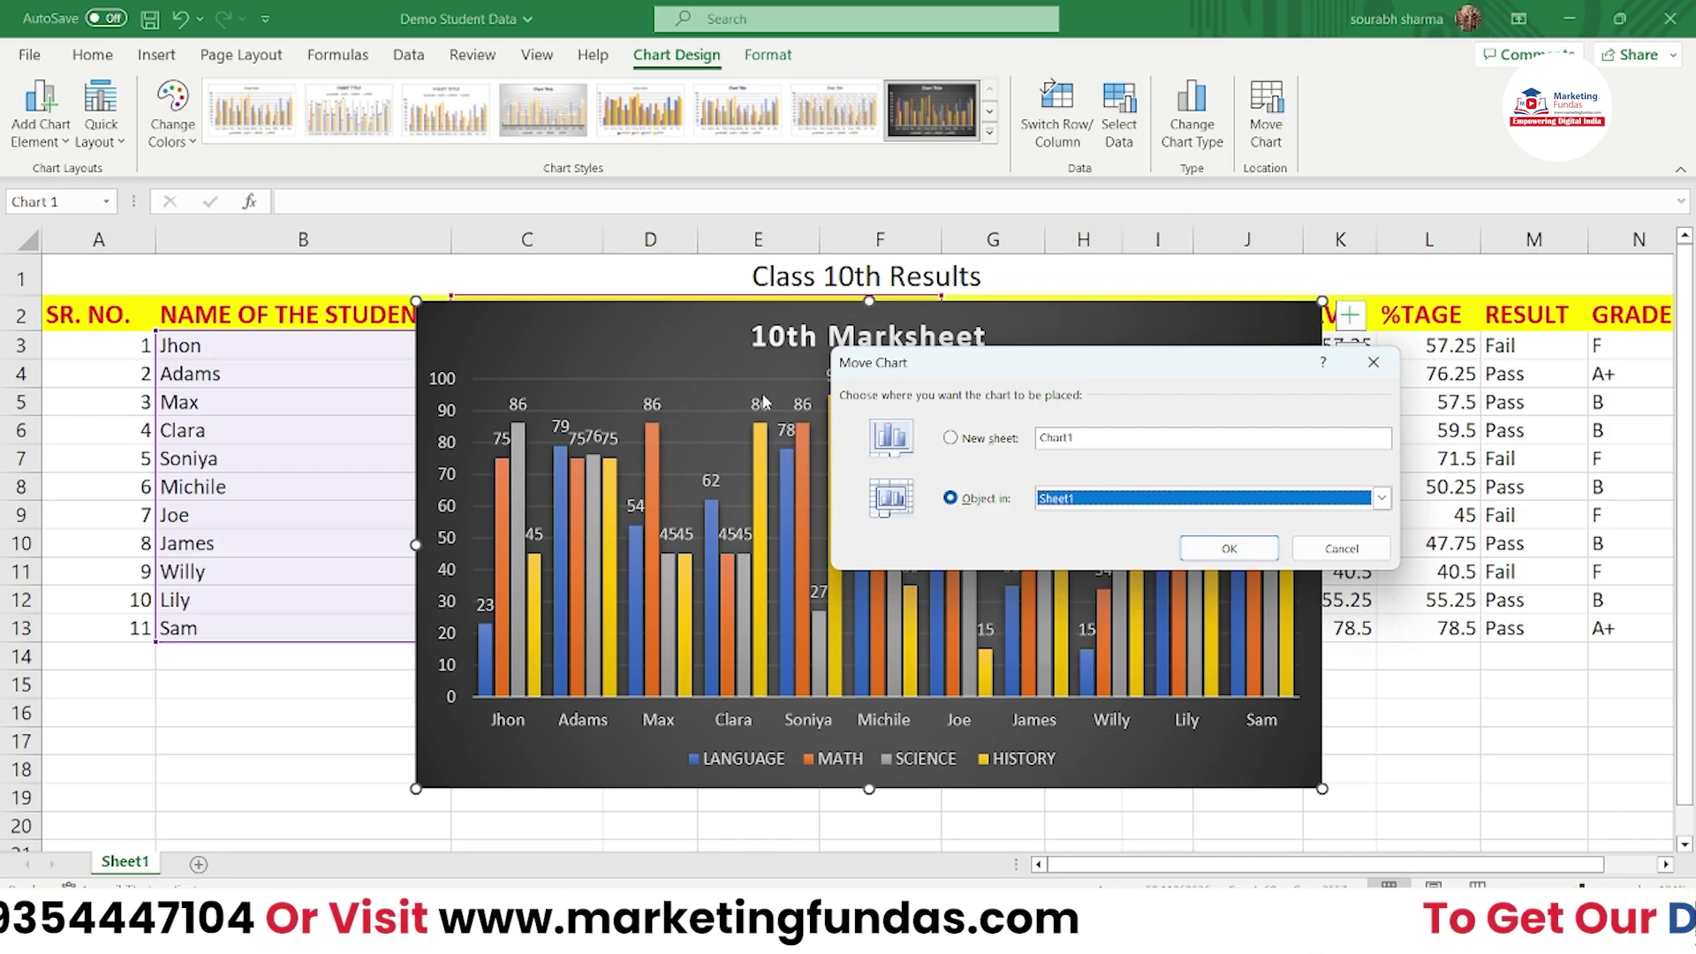
left_click(994, 502)
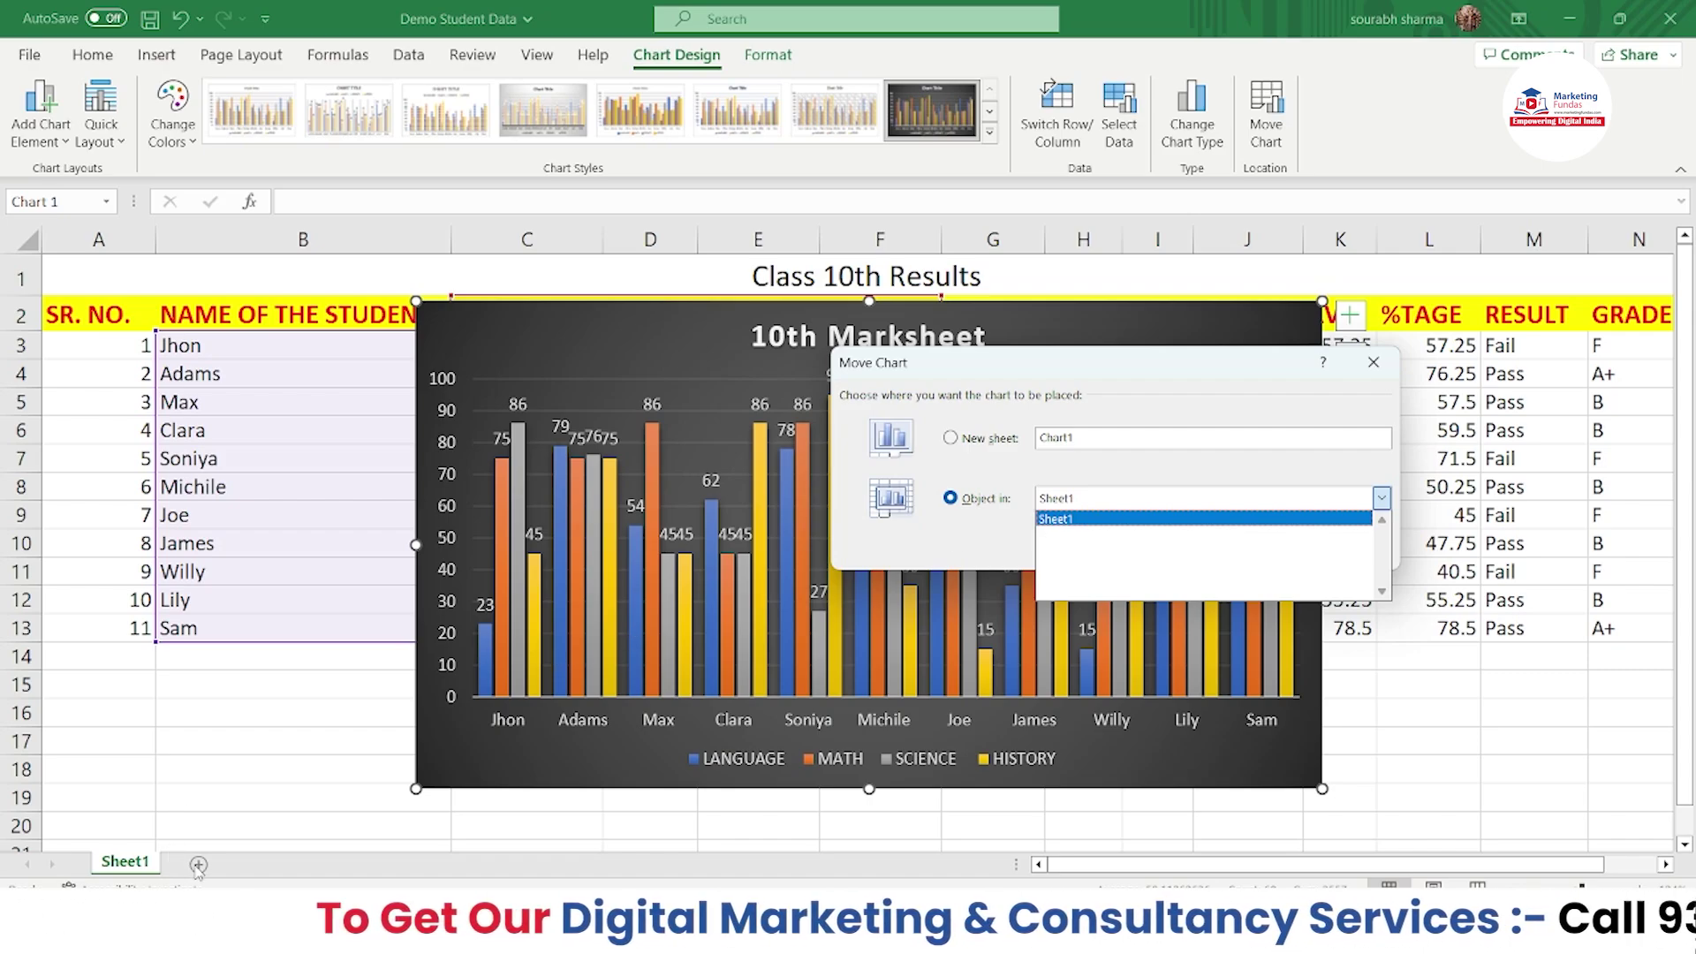
left_click(1027, 466)
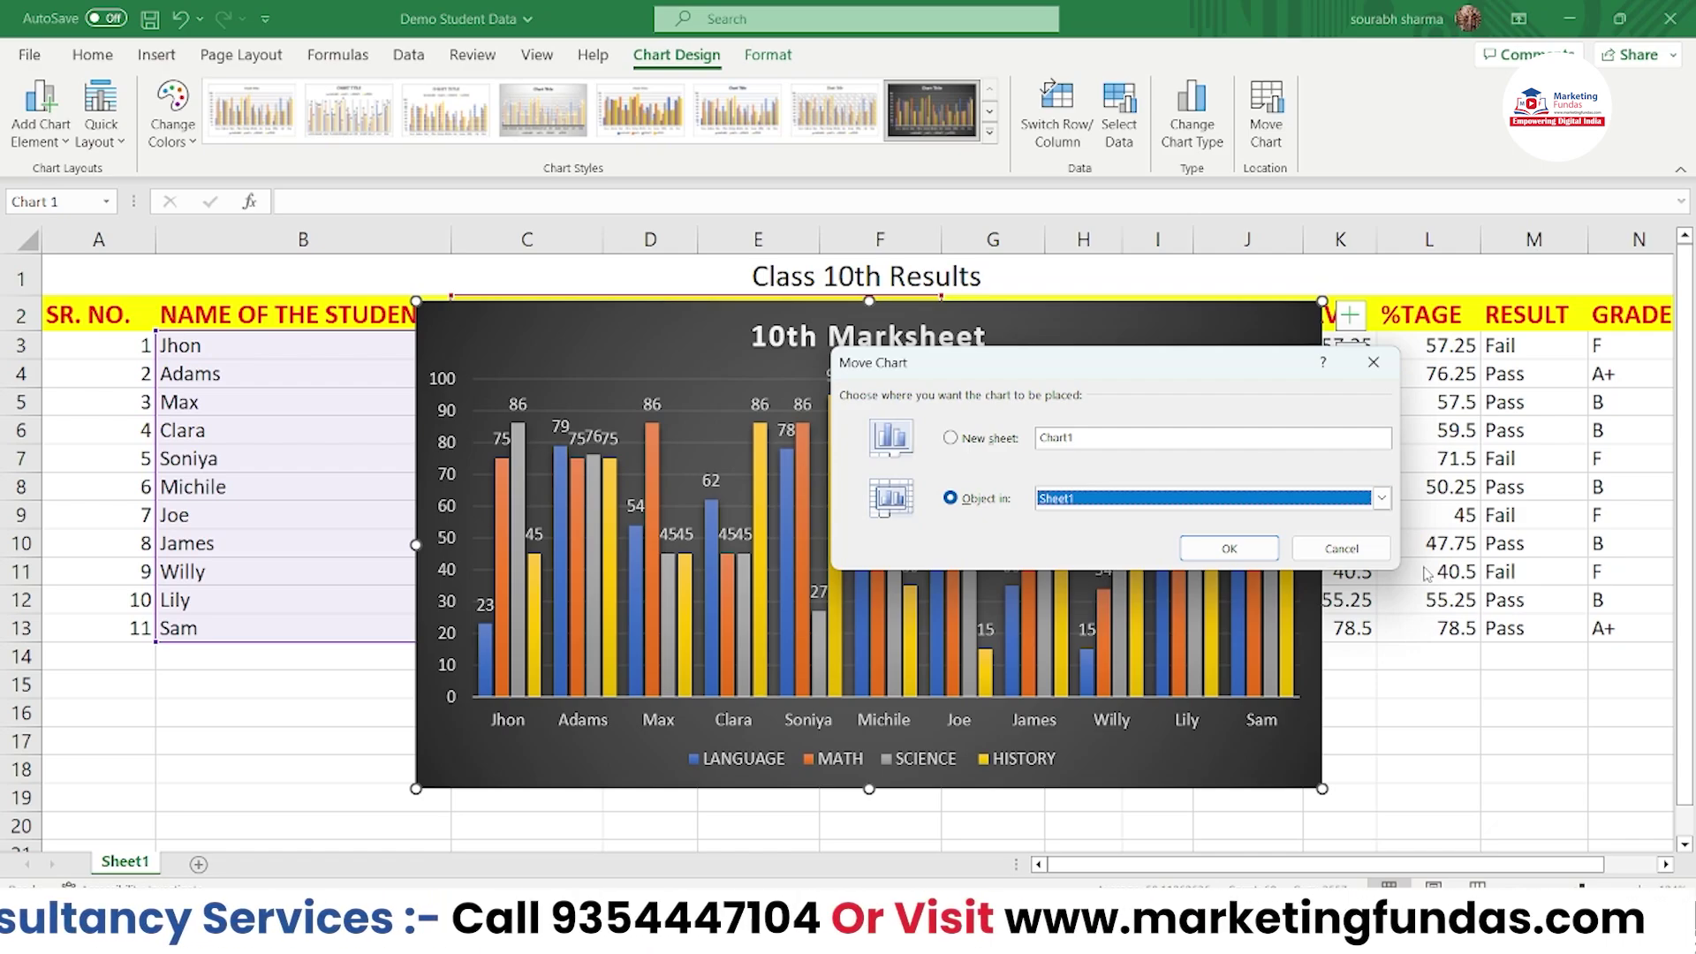
left_click(1371, 548)
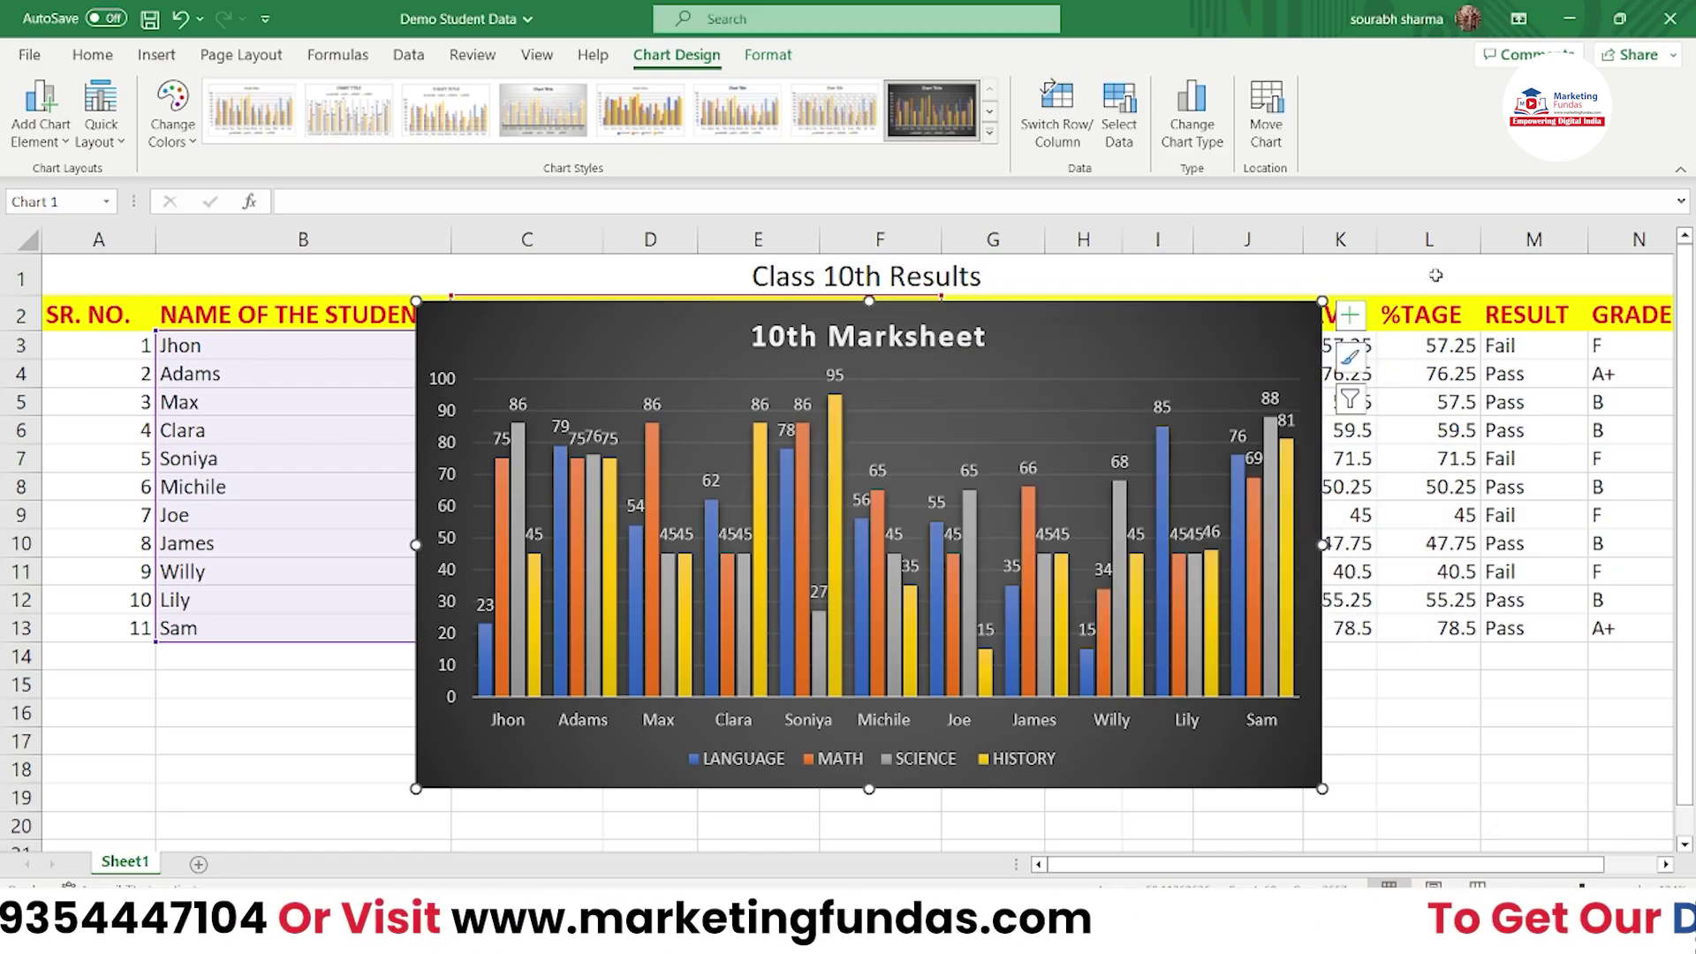